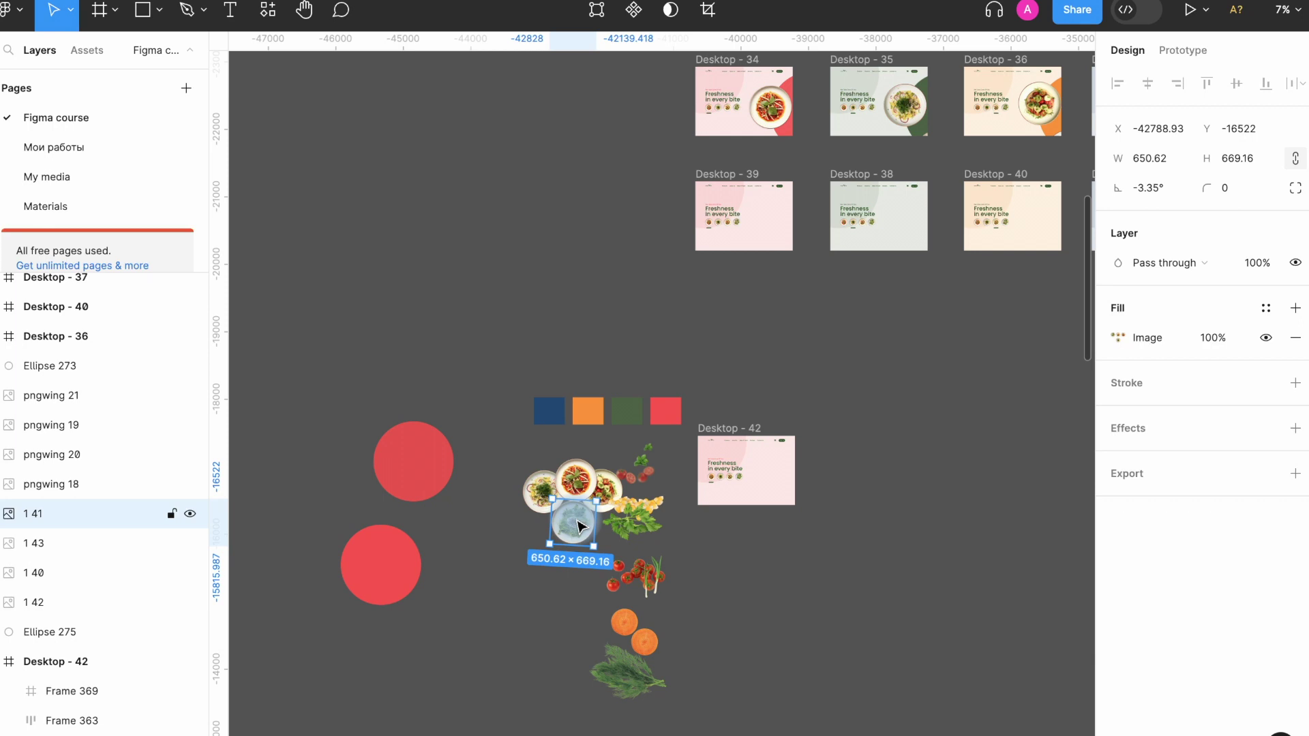
Look over the red circles, colour swatches, plate and ingredient images, and the Desktop - 42 frame on the canvas
{"action": "left_click", "coordinate": [384, 566]}
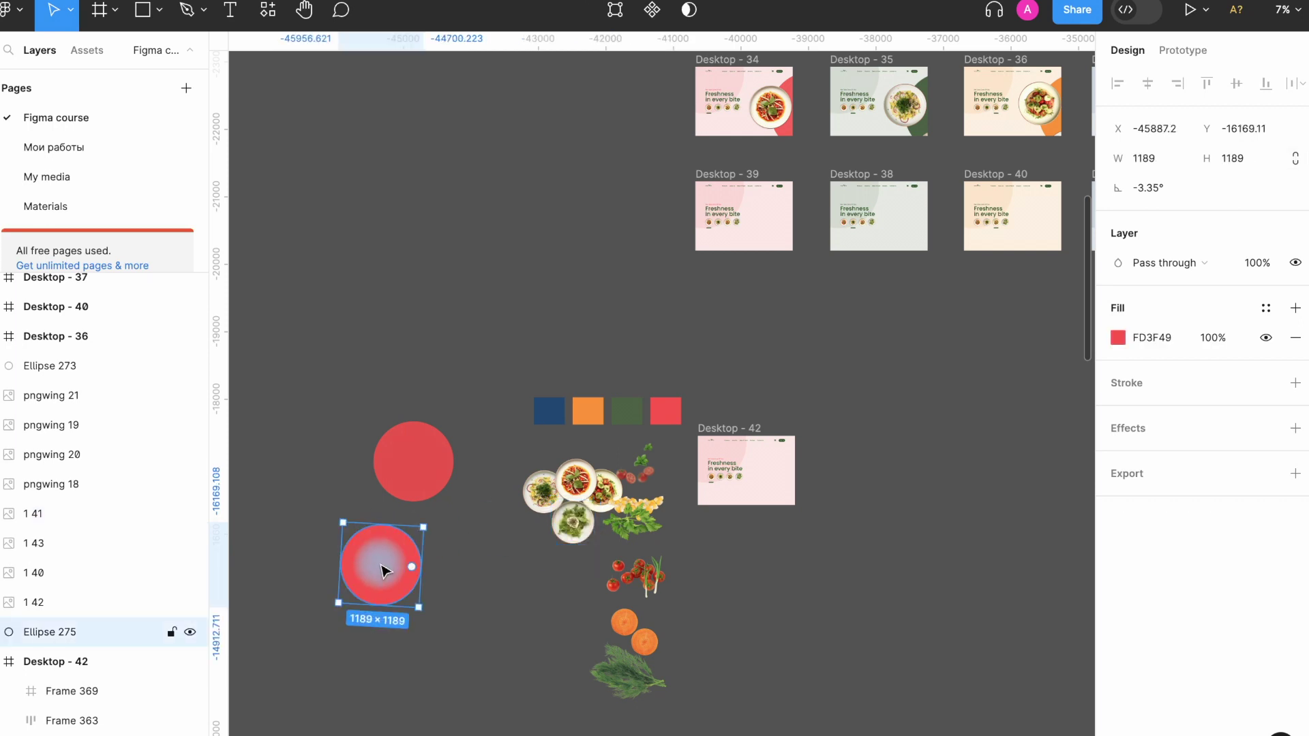
{"action": "scroll", "coordinate": [764, 518], "scroll_direction": "up", "scroll_amount": 5}
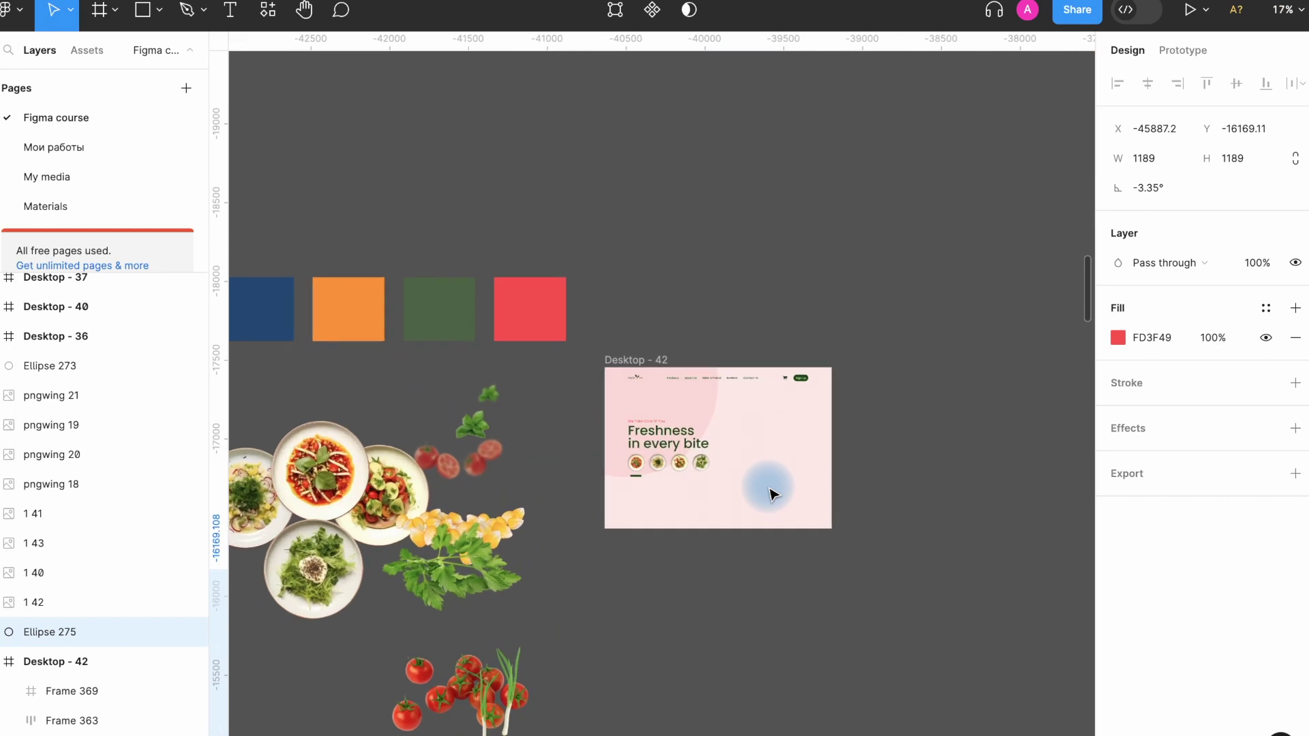
{"action": "scroll", "coordinate": [772, 492], "scroll_direction": "down", "scroll_amount": 2}
{"action": "scroll", "coordinate": [773, 492], "scroll_direction": "left", "scroll_amount": 2}
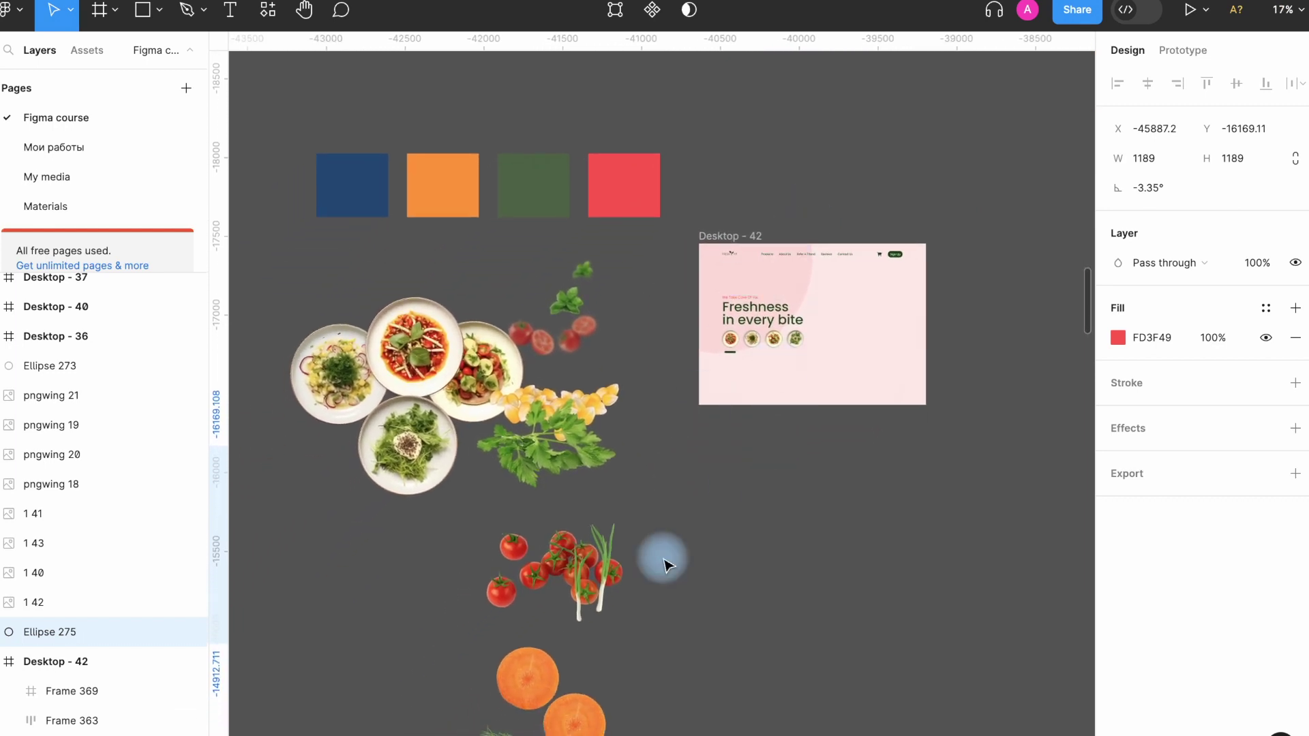
{"action": "scroll", "coordinate": [665, 565], "scroll_direction": "down", "scroll_amount": 3}
{"action": "scroll", "coordinate": [665, 564], "scroll_direction": "up", "scroll_amount": 6}
{"action": "scroll", "coordinate": [665, 564], "scroll_direction": "right", "scroll_amount": 4}
{"action": "scroll", "coordinate": [739, 287], "scroll_direction": "up", "scroll_amount": 5}
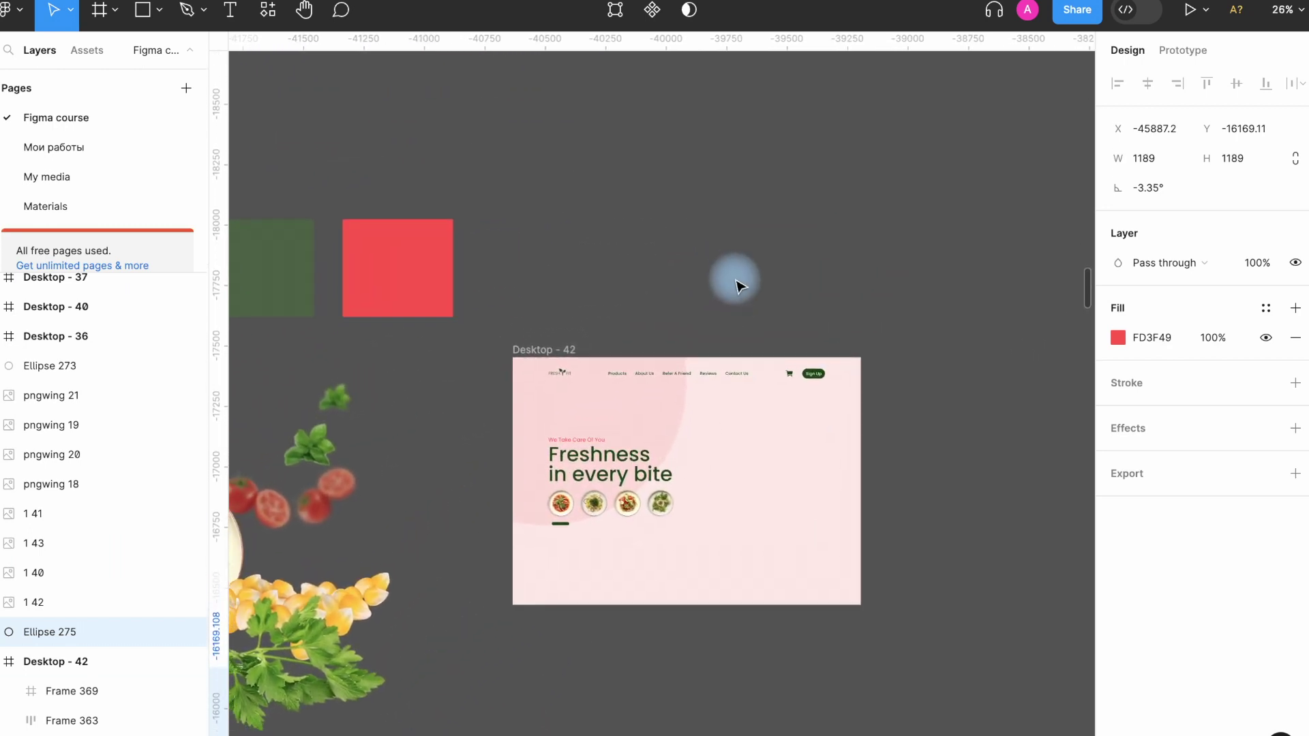
{"action": "scroll", "coordinate": [740, 287], "scroll_direction": "down", "scroll_amount": 3}
{"action": "scroll", "coordinate": [739, 286], "scroll_direction": "left", "scroll_amount": 2}
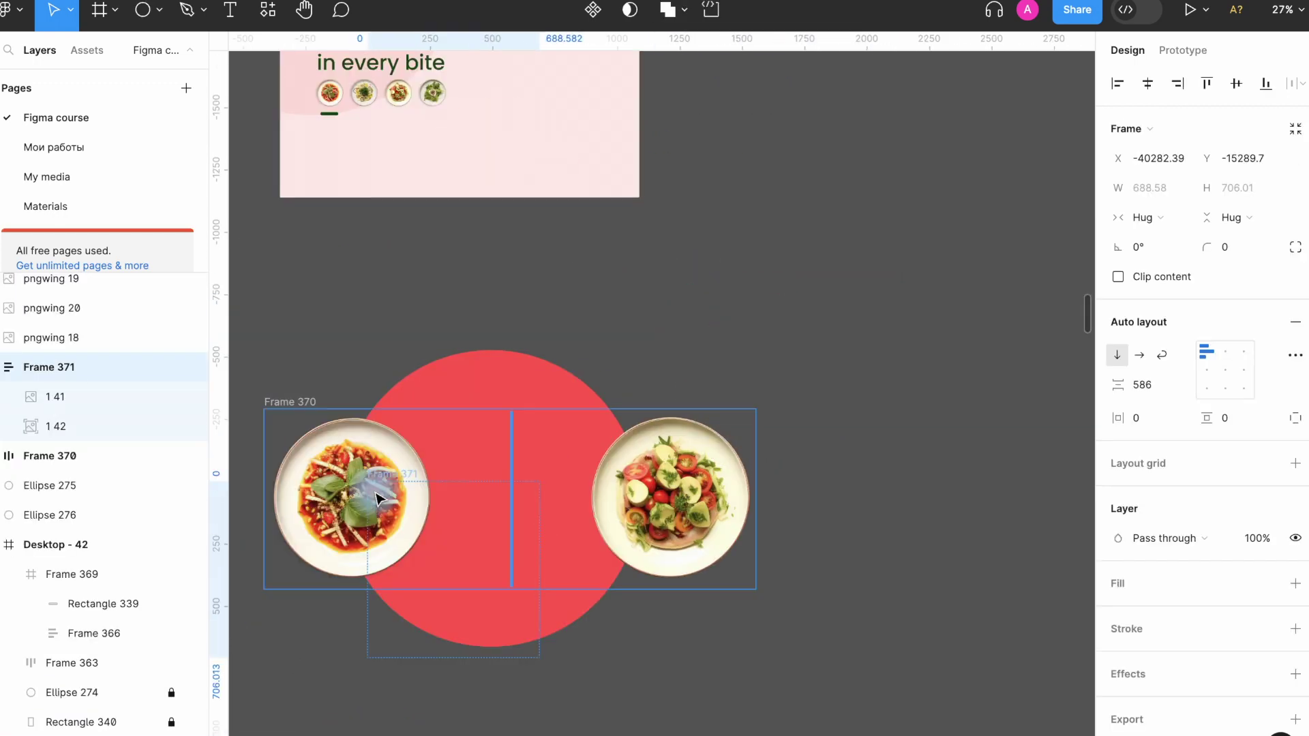
Remove the auto layout from Frame 370, which holds the two plates on opposite sides of the red circle
{"action": "left_click", "coordinate": [409, 528]}
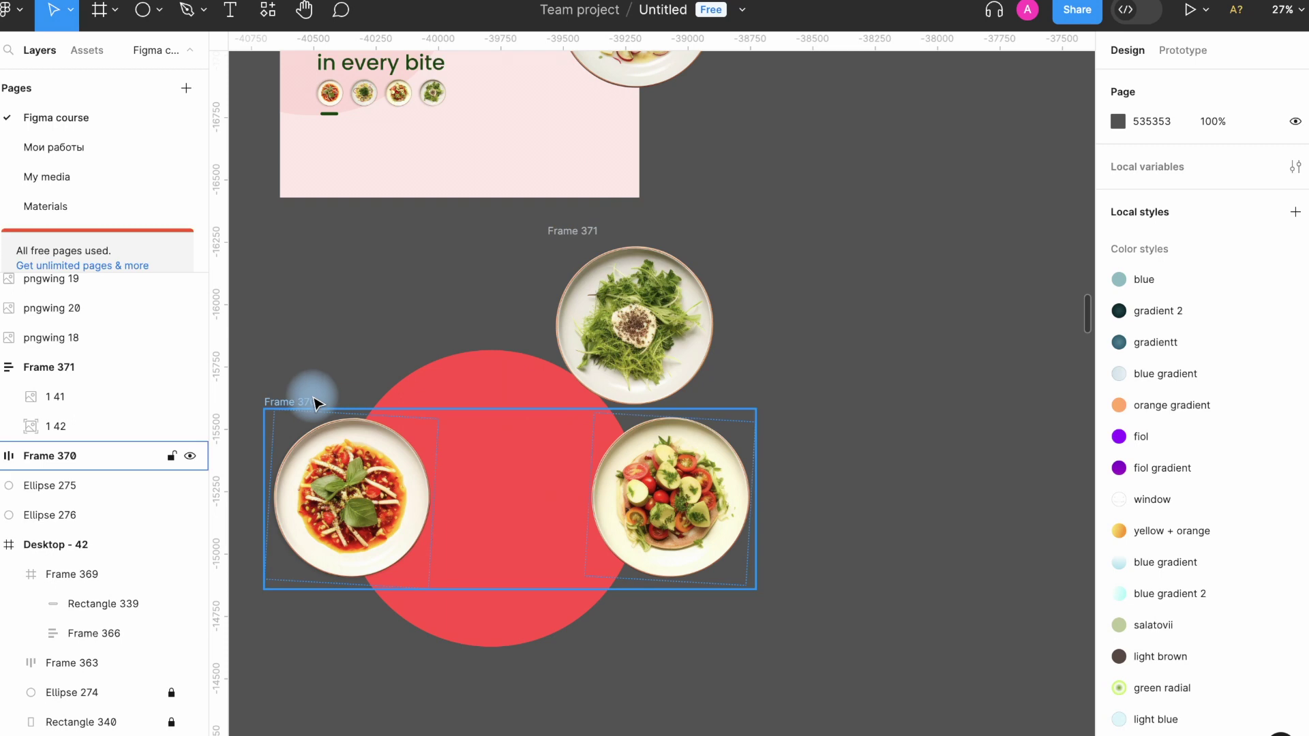
{"action": "left_click", "coordinate": [316, 403]}
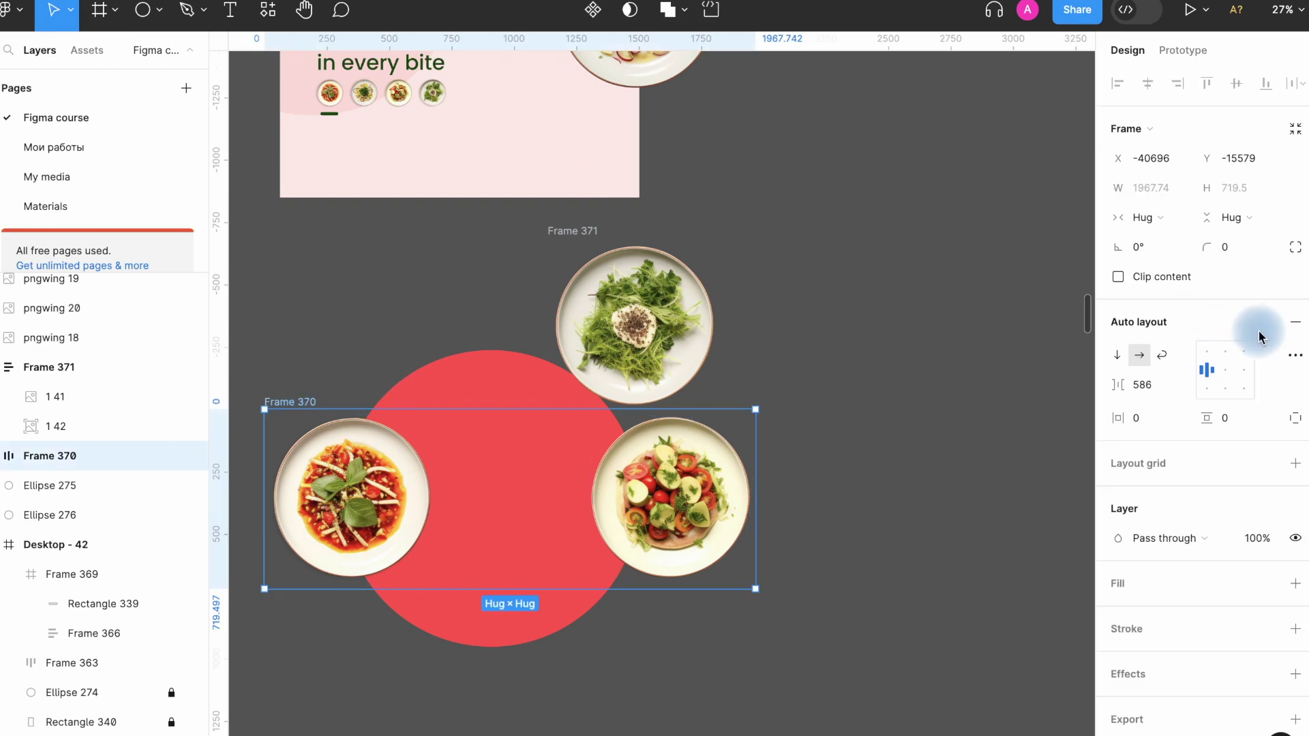
{"action": "left_click", "coordinate": [1293, 325]}
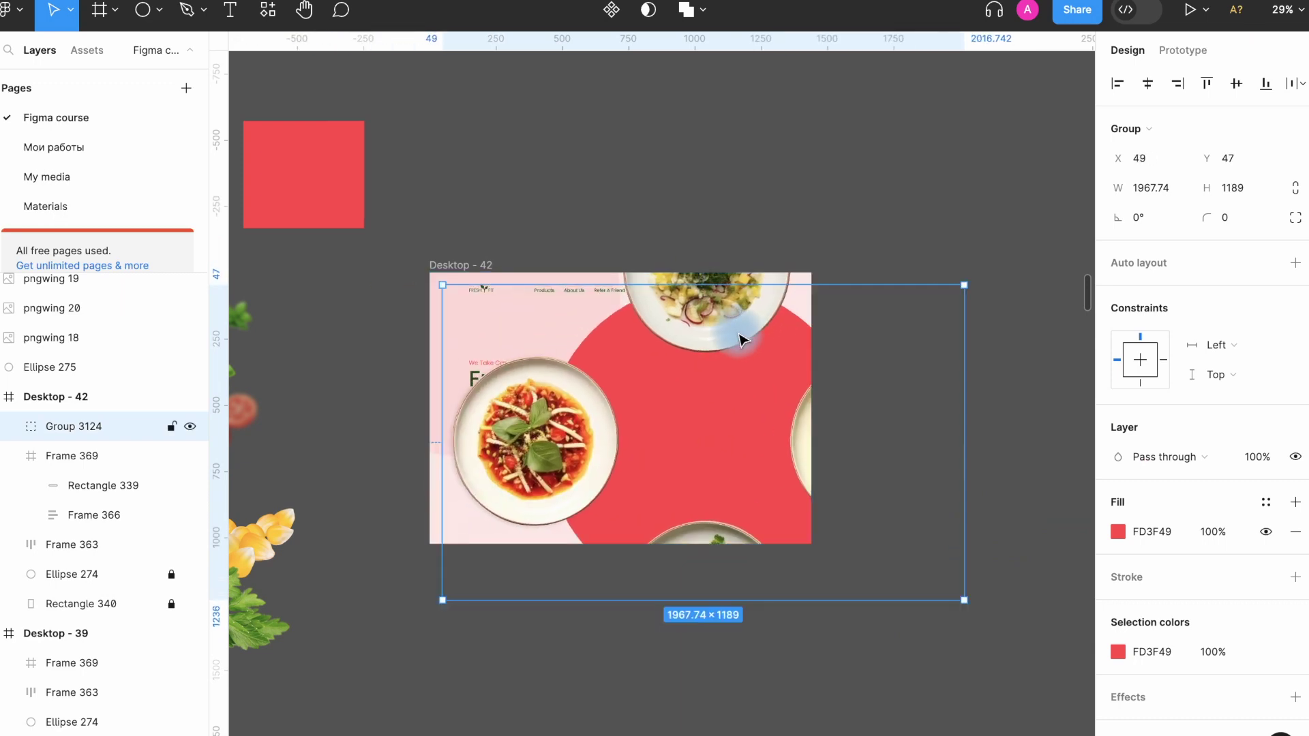
Move the plates-and-circle group horizontally within Desktop - 42 to X 719, clear of the headline
{"action": "key", "text": "shift+Right"}
{"action": "key", "text": "shift+Right"}
{"action": "key", "text": "shift+Right"}
{"action": "key", "text": "shift+Right"}
{"action": "key", "text": "shift+Right"}
{"action": "key", "text": "shift+Right"}
{"action": "key", "text": "shift+Right"}
{"action": "key", "text": "shift+Right"}
{"action": "key", "text": "shift+Right"}
{"action": "key", "text": "shift+Right"}
{"action": "key", "text": "shift+Right"}
{"action": "key", "text": "shift+Right"}
{"action": "key", "text": "shift+Right"}
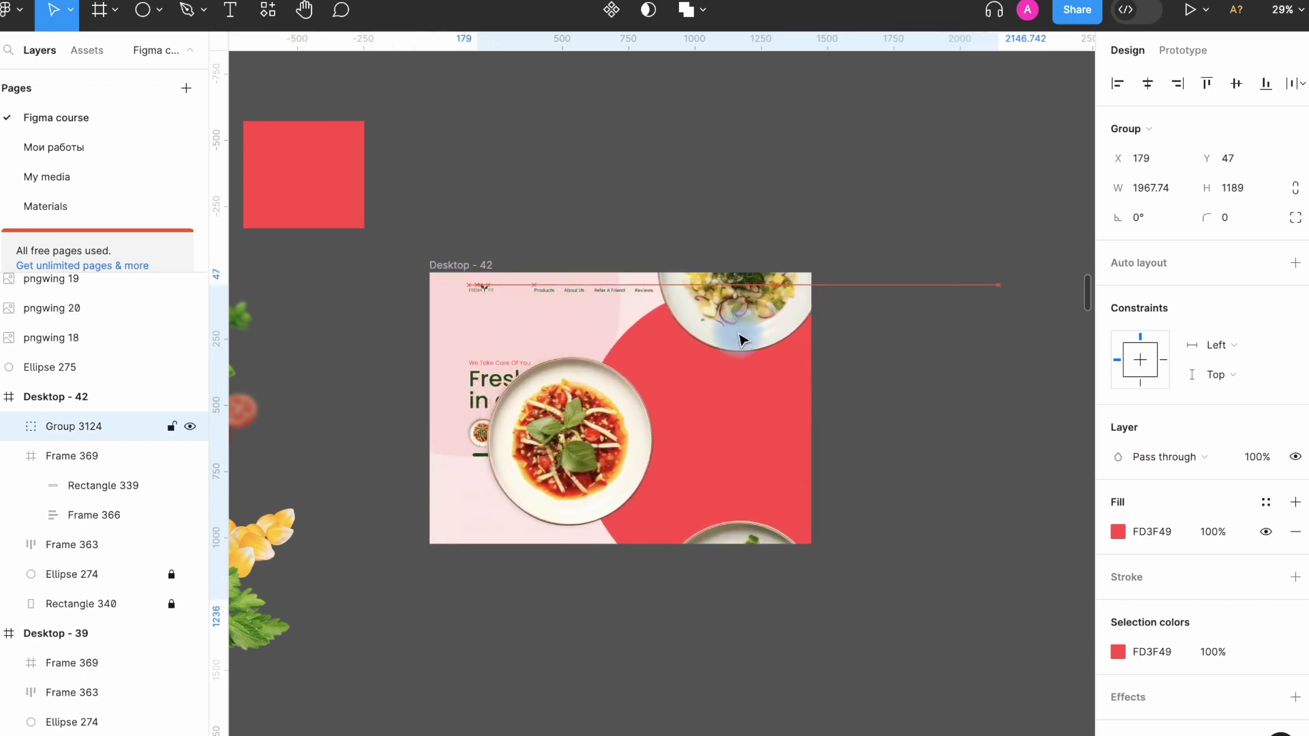
{"action": "key", "text": "shift+Right"}
{"action": "key", "text": "shift+Right"}
{"action": "key", "text": "shift+Right"}
{"action": "key", "text": "shift+Right"}
{"action": "key", "text": "shift+Right"}
{"action": "key", "text": "shift+Right"}
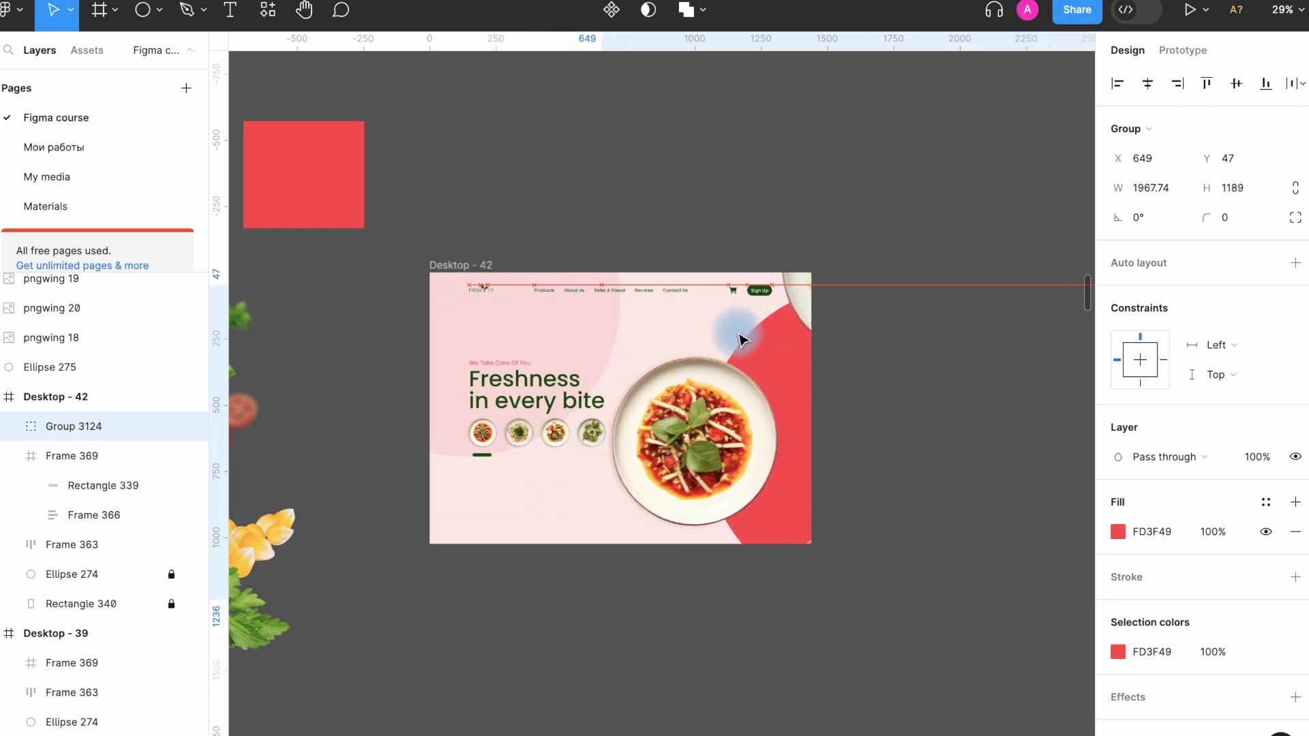
Rotate the plates-and-circle group in Desktop - 42 to about -4.75°
{"action": "scroll", "coordinate": [742, 339], "scroll_direction": "right", "scroll_amount": 5}
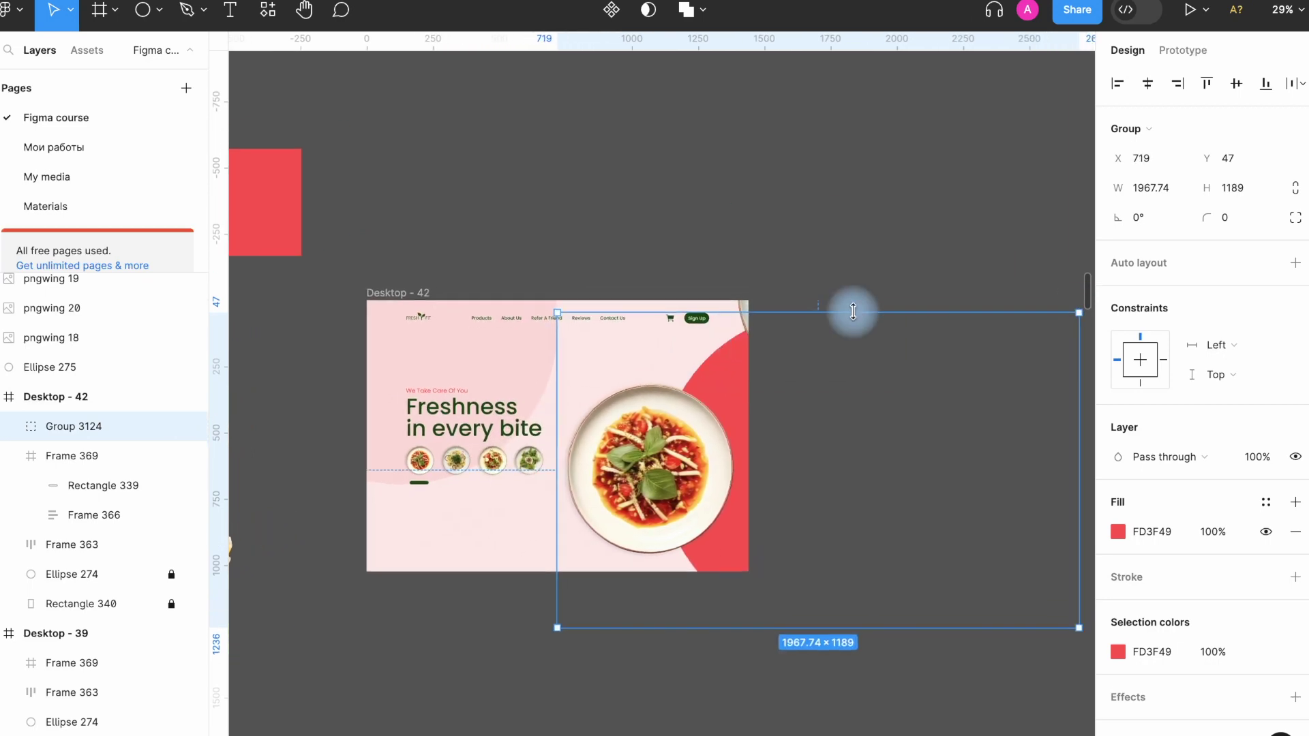
{"action": "left_click_drag", "start_coordinate": [1008, 301], "coordinate": [1014, 319]}
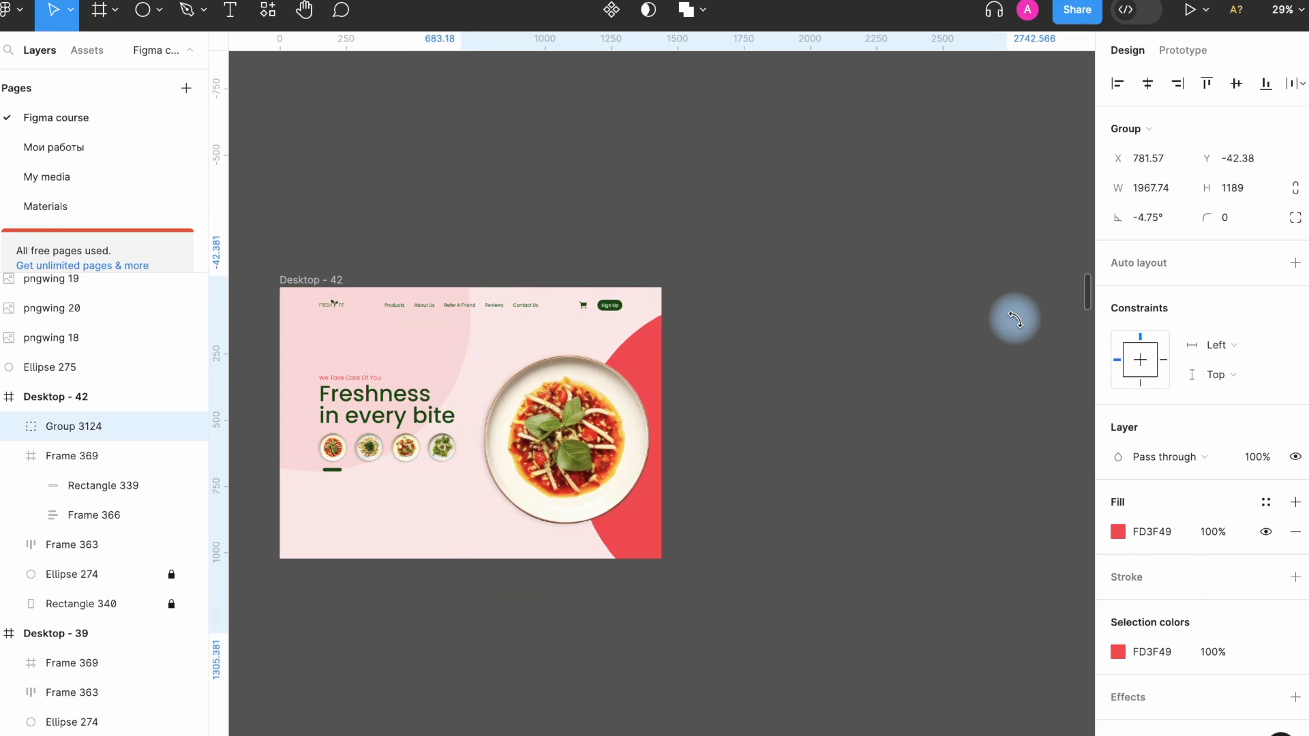
{"action": "left_click", "coordinate": [807, 225]}
Place the basil leaf image above the headline in Desktop - 42, scaled down to about 177 × 177
{"action": "scroll", "coordinate": [802, 221], "scroll_direction": "left", "scroll_amount": 4}
{"action": "scroll", "coordinate": [817, 203], "scroll_direction": "down", "scroll_amount": 4}
{"action": "scroll", "coordinate": [818, 203], "scroll_direction": "left", "scroll_amount": 1}
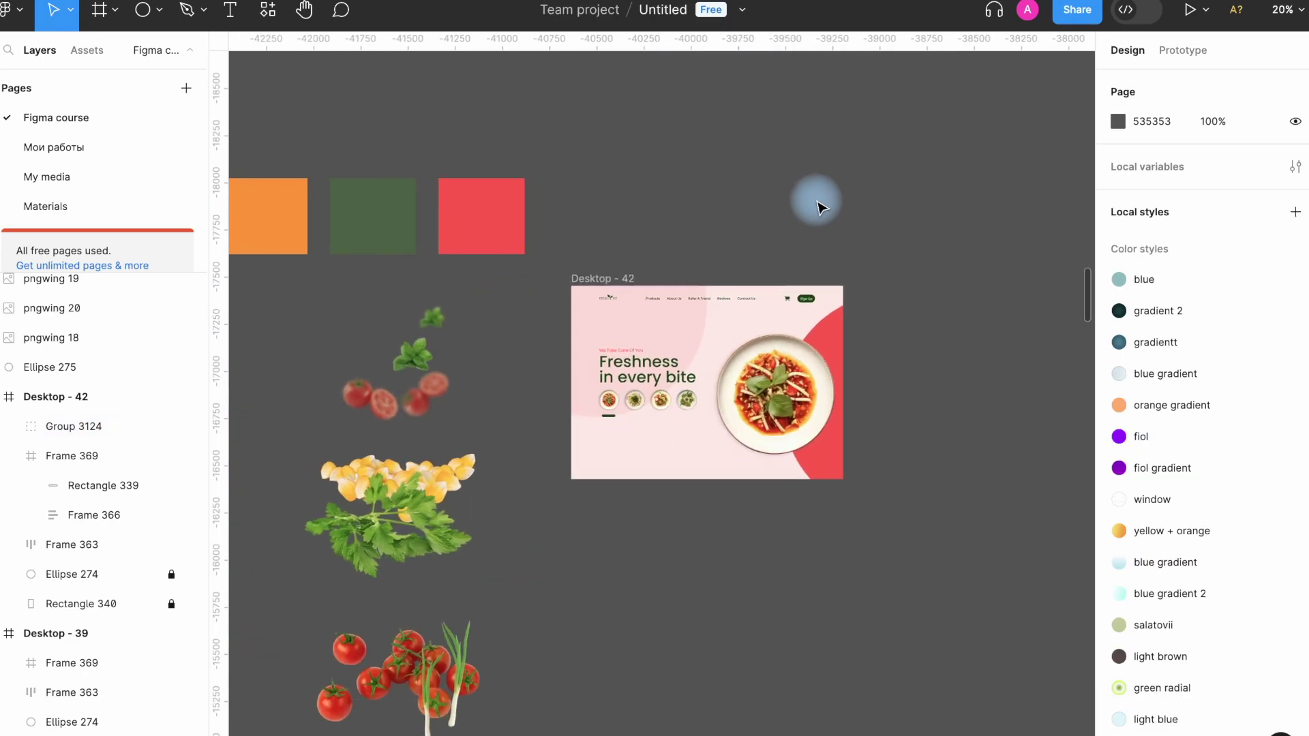
{"action": "left_click_drag", "start_coordinate": [820, 207], "coordinate": [696, 351]}
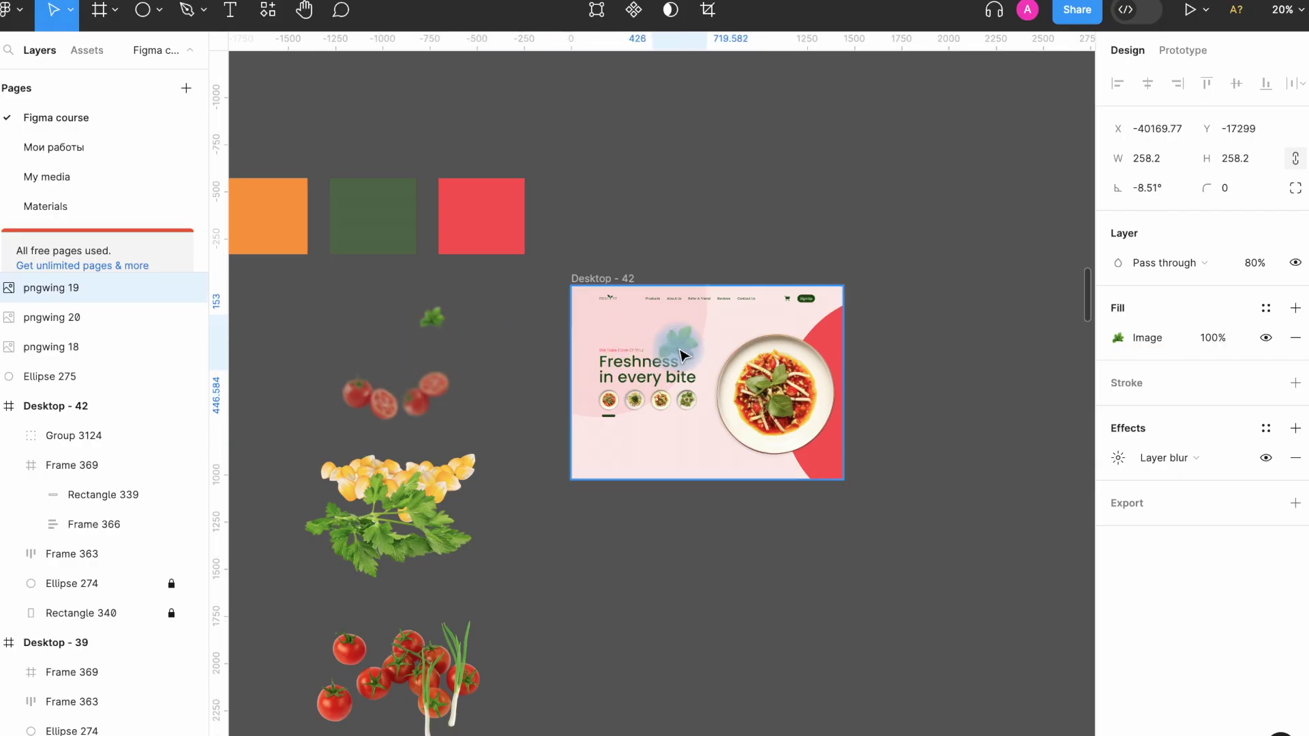
{"action": "scroll", "coordinate": [695, 351], "scroll_direction": "up", "scroll_amount": 5}
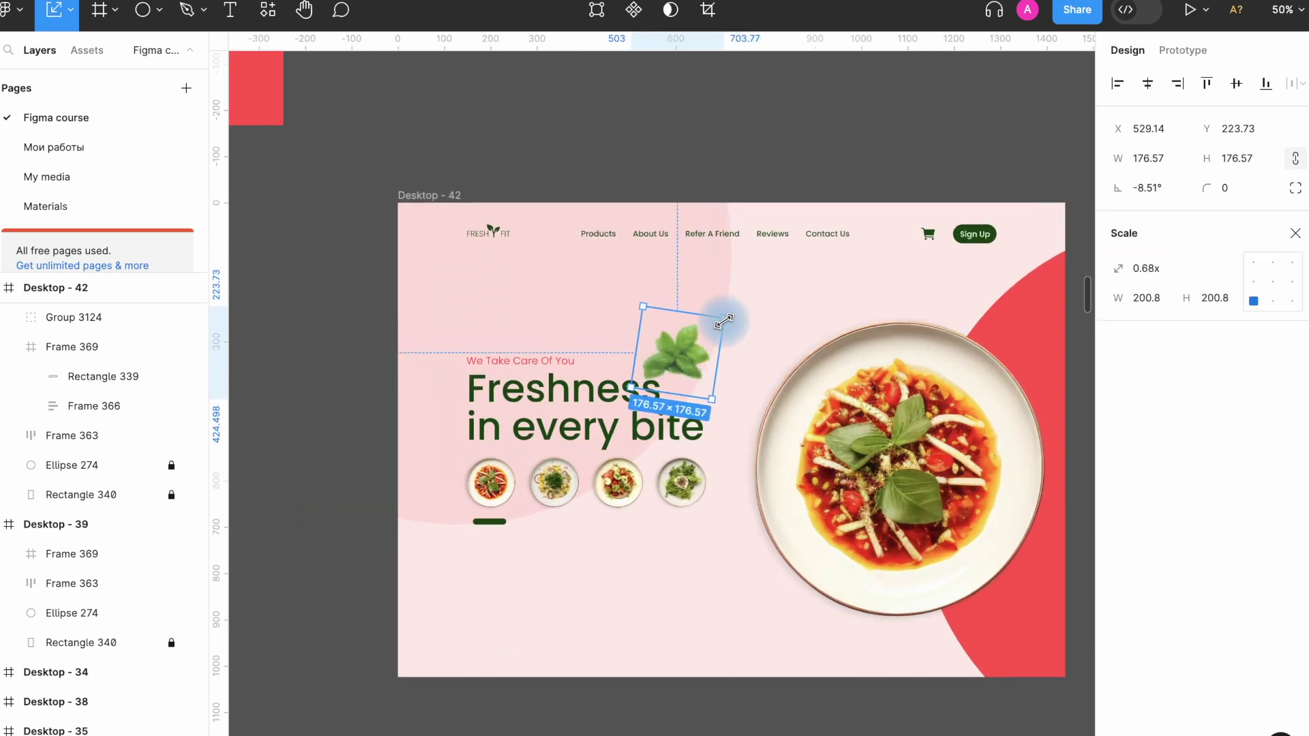
{"action": "left_click", "coordinate": [1118, 456]}
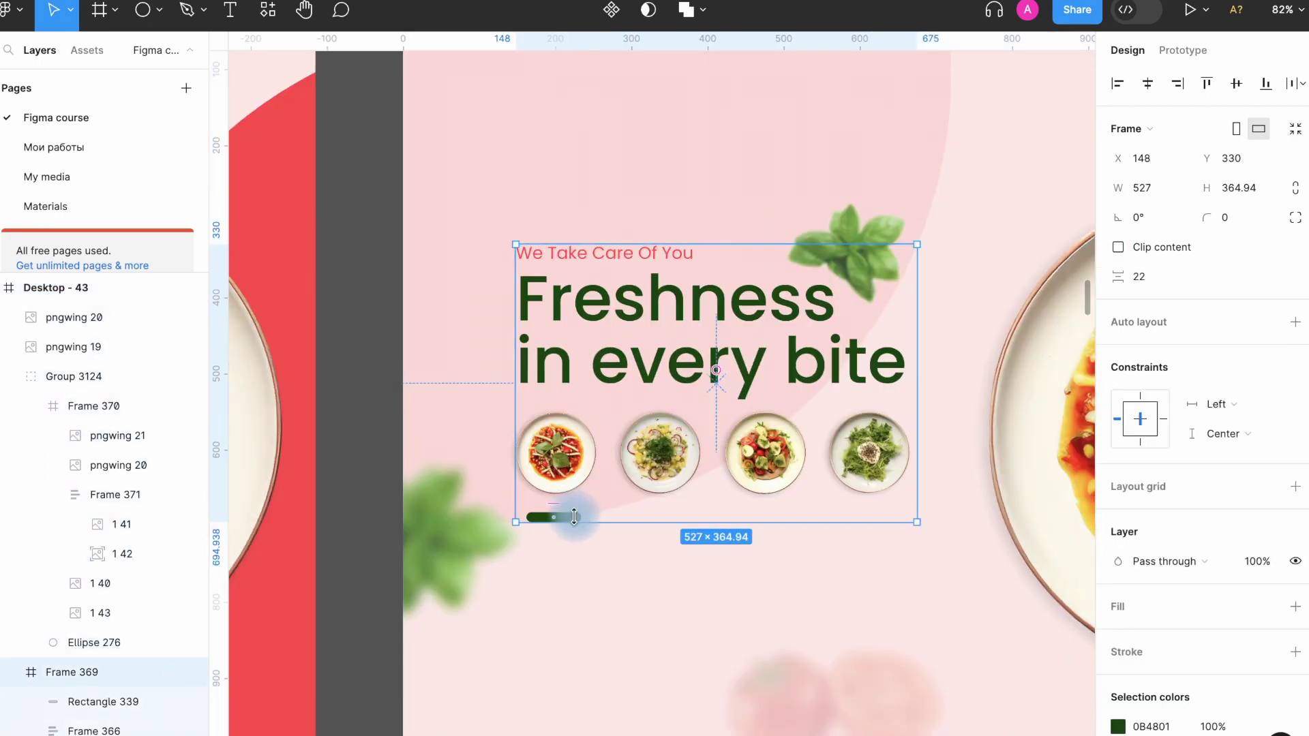
Move the dark green slide indicator in Desktop - 43 beneath the second plate thumbnail
{"action": "scroll", "coordinate": [576, 516], "scroll_direction": "up", "scroll_amount": 5}
{"action": "double_click", "coordinate": [577, 517]}
{"action": "key", "text": "shift+Right"}
{"action": "key", "text": "shift+Right"}
{"action": "key", "text": "shift+Right"}
{"action": "key", "text": "shift+Right"}
{"action": "key", "text": "shift+Right"}
{"action": "key", "text": "shift+Right"}
{"action": "left_click", "coordinate": [716, 620]}
Delete the two basil leaves and the blurred tomatoes above the plate from Desktop - 43
{"action": "scroll", "coordinate": [716, 622], "scroll_direction": "down", "scroll_amount": 8}
{"action": "left_click", "coordinate": [488, 566]}
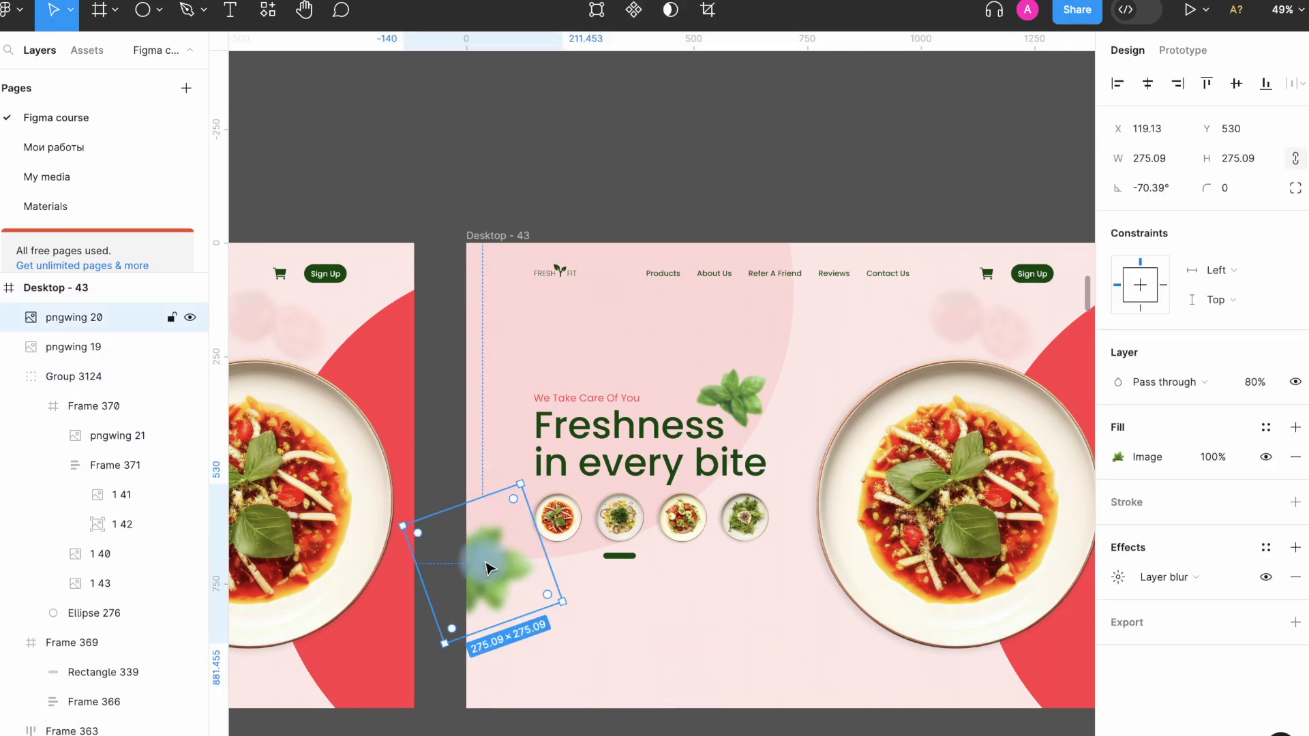
{"action": "key", "text": "Delete"}
{"action": "left_click", "coordinate": [734, 400]}
{"action": "key", "text": "Delete"}
{"action": "left_click", "coordinate": [1023, 299]}
{"action": "key", "text": "Delete"}
Replace the solid red FD3F49 in Desktop - 43 with the green #486543 sampled from the swatch
{"action": "left_click", "coordinate": [440, 259]}
{"action": "scroll", "coordinate": [539, 262], "scroll_direction": "down", "scroll_amount": 5}
{"action": "left_click", "coordinate": [1119, 666]}
{"action": "left_click", "coordinate": [900, 564]}
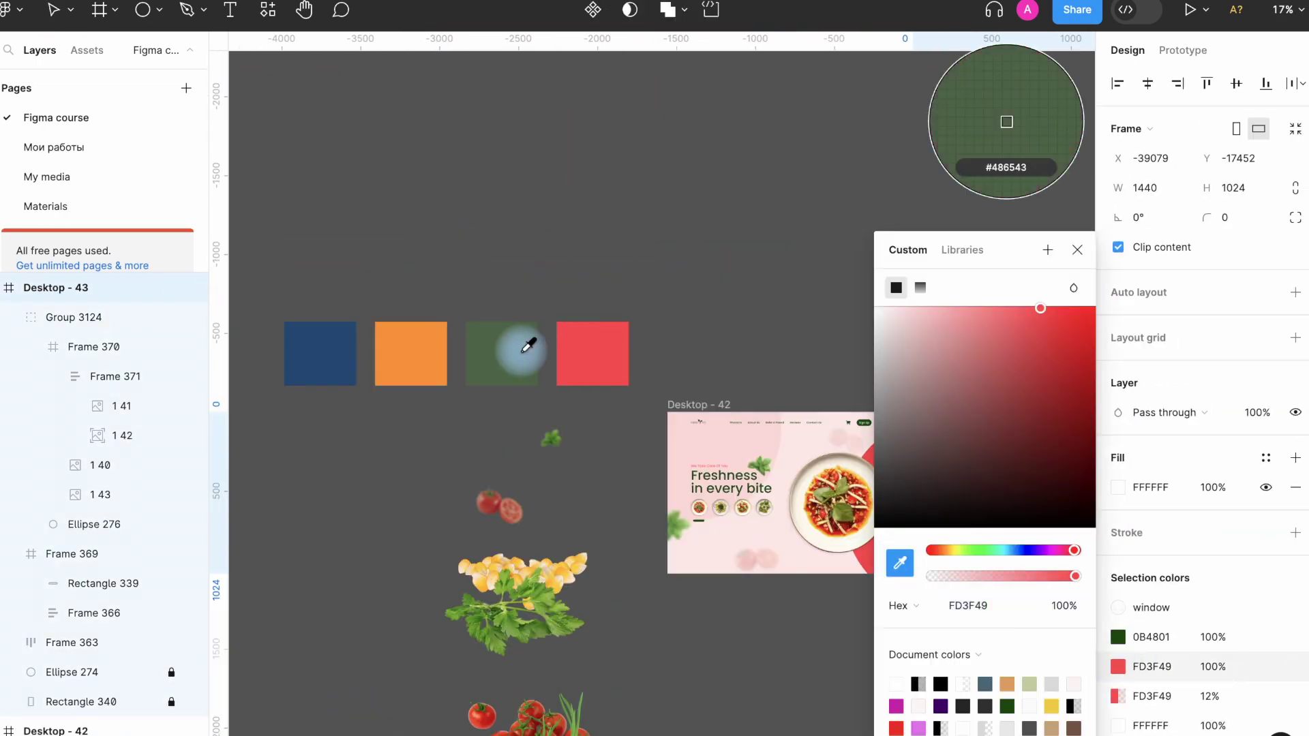
{"action": "left_click", "coordinate": [526, 345]}
{"action": "left_click", "coordinate": [1078, 249]}
Try to recolour the 12% red tint in Desktop - 43 with the sampled green swatch
{"action": "scroll", "coordinate": [918, 532], "scroll_direction": "right", "scroll_amount": 4}
{"action": "scroll", "coordinate": [917, 532], "scroll_direction": "up", "scroll_amount": 5}
{"action": "left_click", "coordinate": [1118, 696]}
{"action": "left_click", "coordinate": [900, 564]}
{"action": "left_click", "coordinate": [540, 261]}
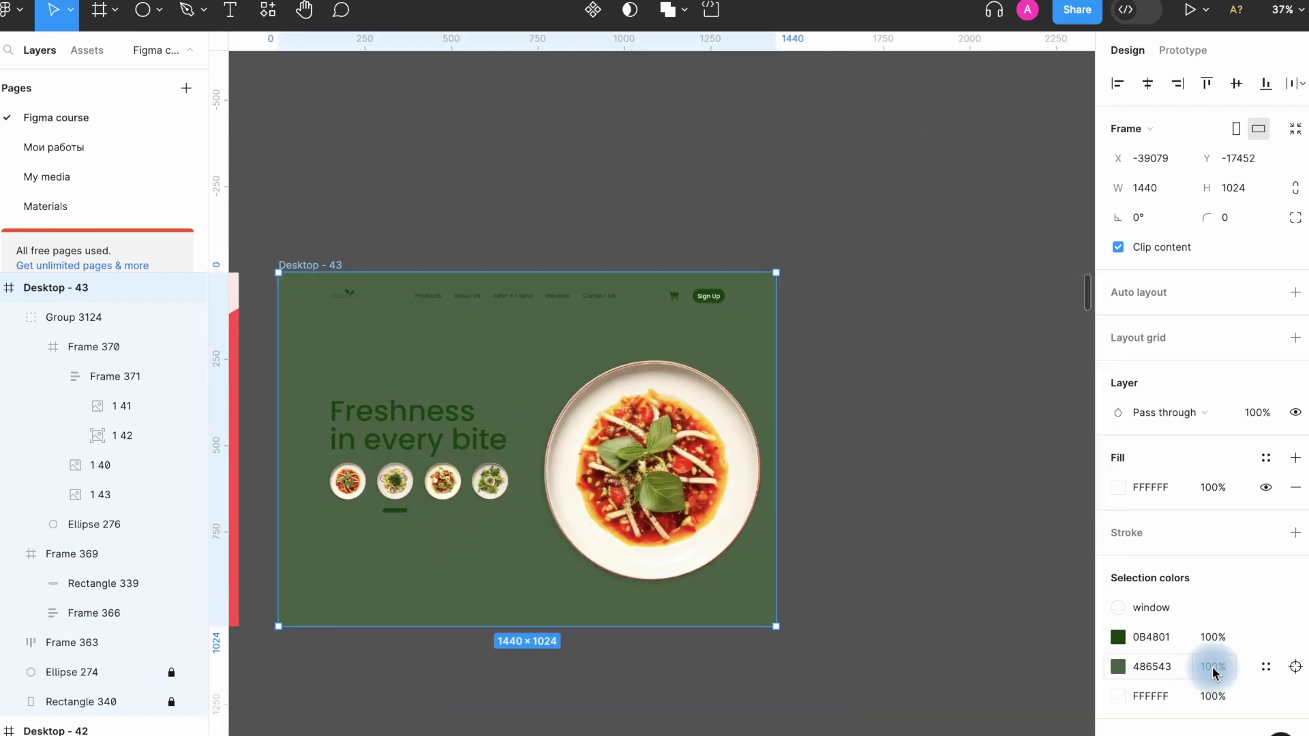
{"action": "key", "text": "ctrl+z"}
Fill the background rectangle of Desktop - 43 with the sampled green 486543 at 12% opacity
{"action": "left_click", "coordinate": [117, 706]}
{"action": "left_click", "coordinate": [1118, 456]}
{"action": "left_click", "coordinate": [900, 564]}
{"action": "left_click", "coordinate": [764, 406]}
{"action": "left_click", "coordinate": [1077, 250]}
{"action": "left_click", "coordinate": [1208, 456]}
{"action": "type", "text": "10"}
{"action": "key", "text": "Return"}
{"action": "left_click", "coordinate": [915, 277]}
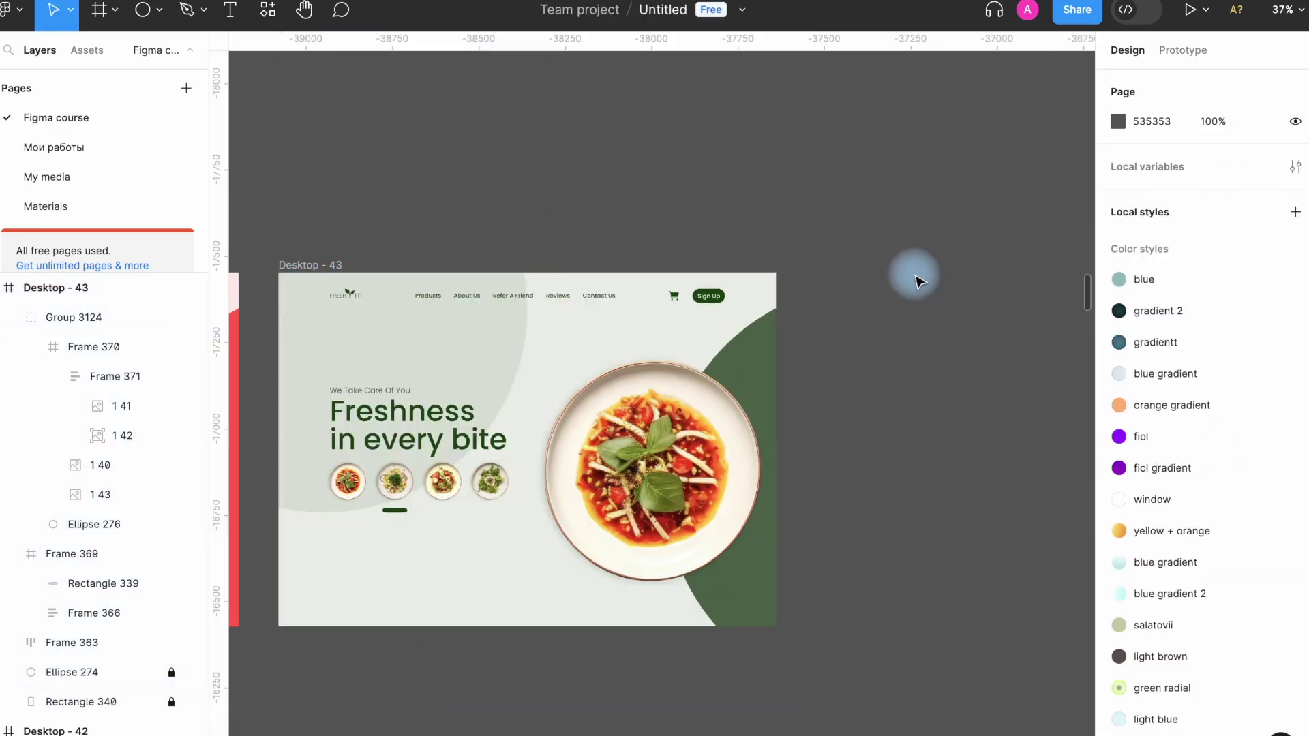
Rotate the plates group in Desktop - 43 to about 86.58°, bringing the radish-and-dill salad plate beside the headline
{"action": "left_click", "coordinate": [695, 418]}
{"action": "scroll", "coordinate": [695, 417], "scroll_direction": "down", "scroll_amount": 5}
{"action": "left_click_drag", "start_coordinate": [996, 362], "coordinate": [762, 393]}
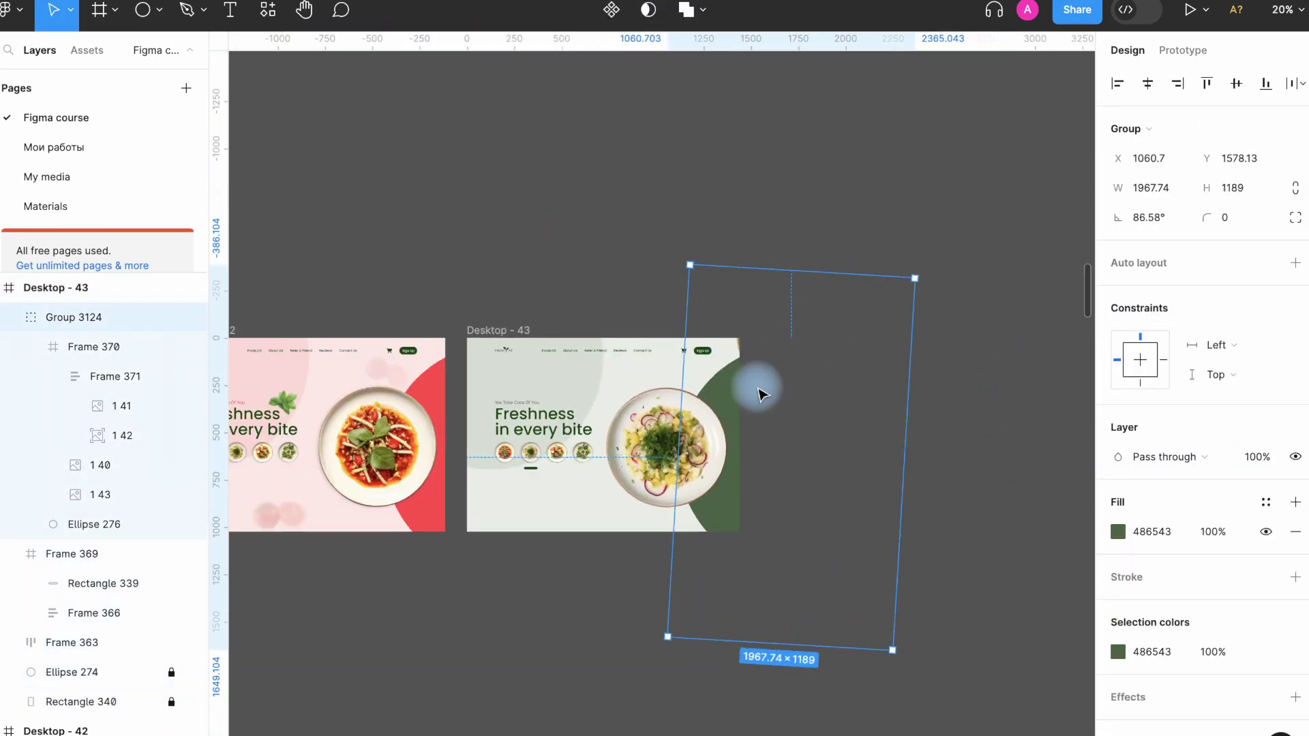
Rotate the radish-and-dill salad plate within its group to about 151.52°
{"action": "scroll", "coordinate": [658, 427], "scroll_direction": "up", "scroll_amount": 5}
{"action": "left_click", "coordinate": [625, 461], "text": "super"}
{"action": "left_click_drag", "start_coordinate": [866, 325], "coordinate": [612, 249]}
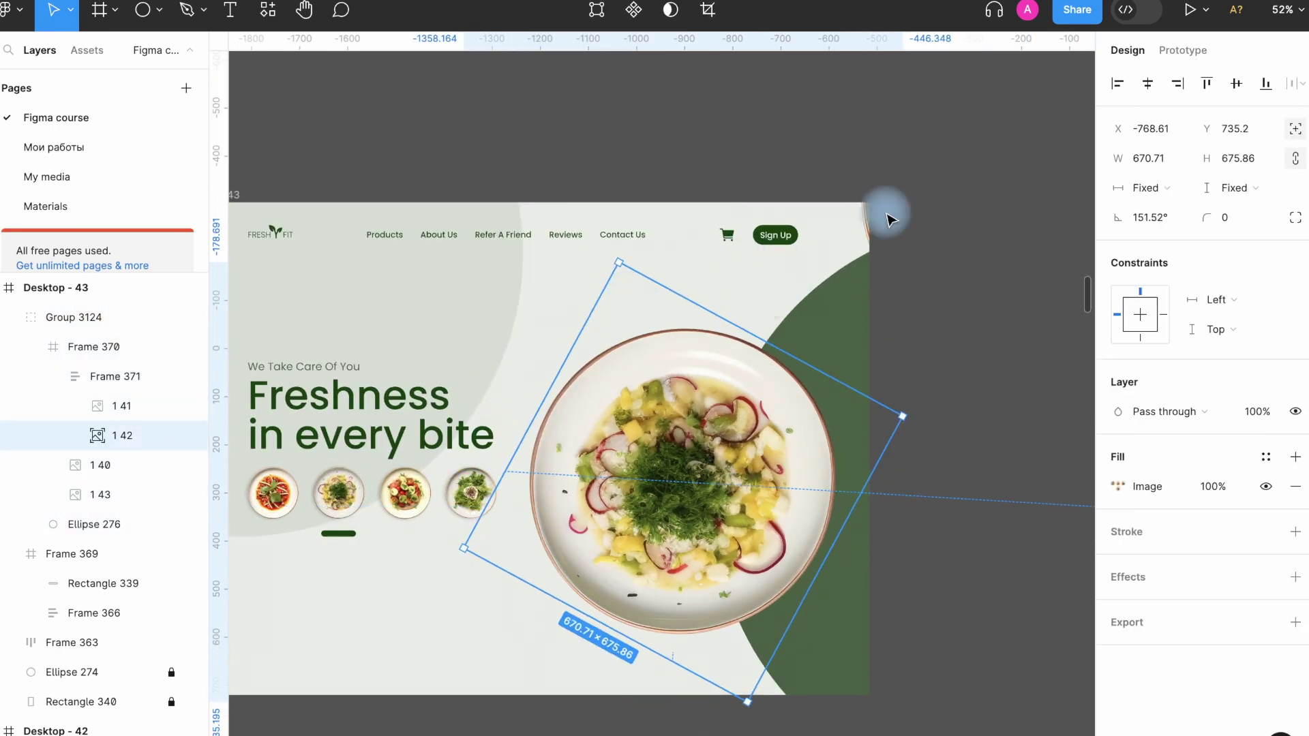
{"action": "left_click", "coordinate": [677, 126]}
Adjust the rotation of the plates group in Desktop - 43 to about 85.58°
{"action": "scroll", "coordinate": [678, 125], "scroll_direction": "left", "scroll_amount": 2}
{"action": "scroll", "coordinate": [750, 157], "scroll_direction": "down", "scroll_amount": 2}
{"action": "left_click", "coordinate": [916, 235]}
{"action": "scroll", "coordinate": [917, 232], "scroll_direction": "down", "scroll_amount": 4}
{"action": "left_click_drag", "start_coordinate": [919, 110], "coordinate": [926, 114]}
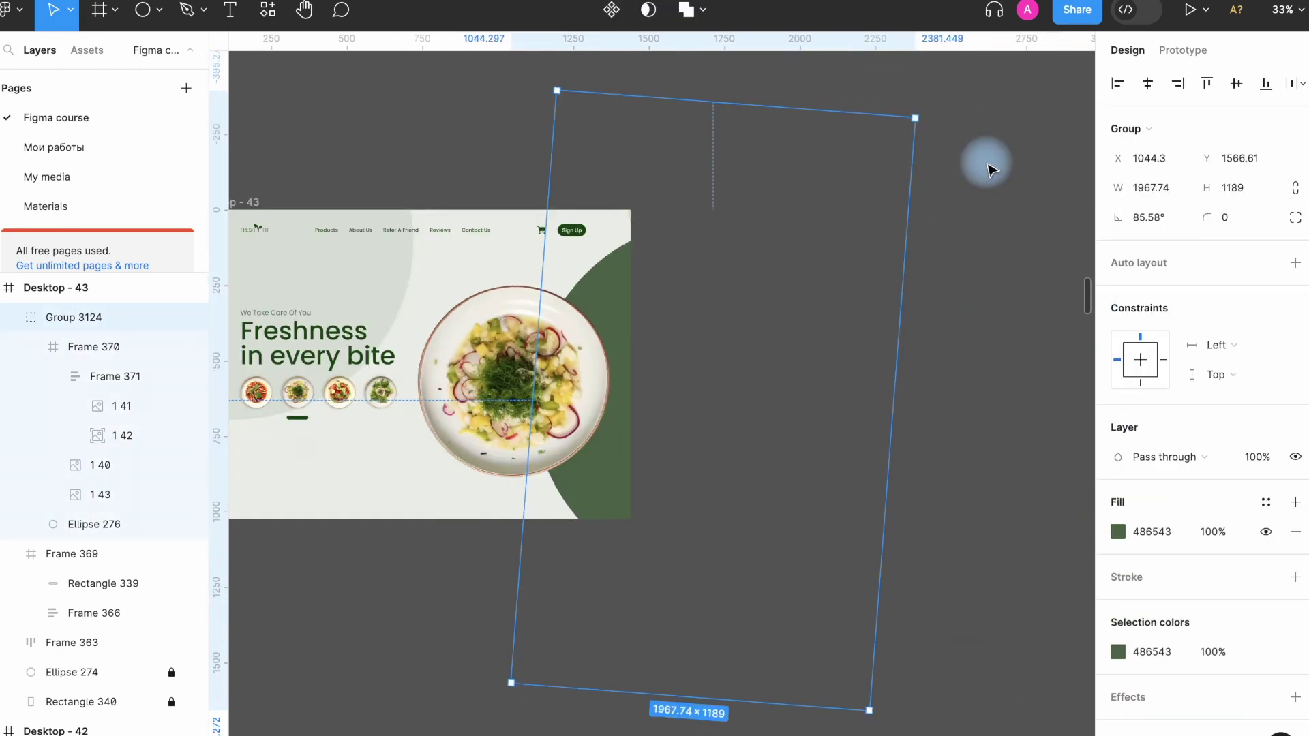
{"action": "left_click", "coordinate": [987, 166]}
Place the parsley image in the lower-left corner of Desktop - 43, scaled to about 499 × 328 and rotated to -27.67°
{"action": "scroll", "coordinate": [887, 191], "scroll_direction": "left", "scroll_amount": 5}
{"action": "scroll", "coordinate": [598, 284], "scroll_direction": "down", "scroll_amount": 3}
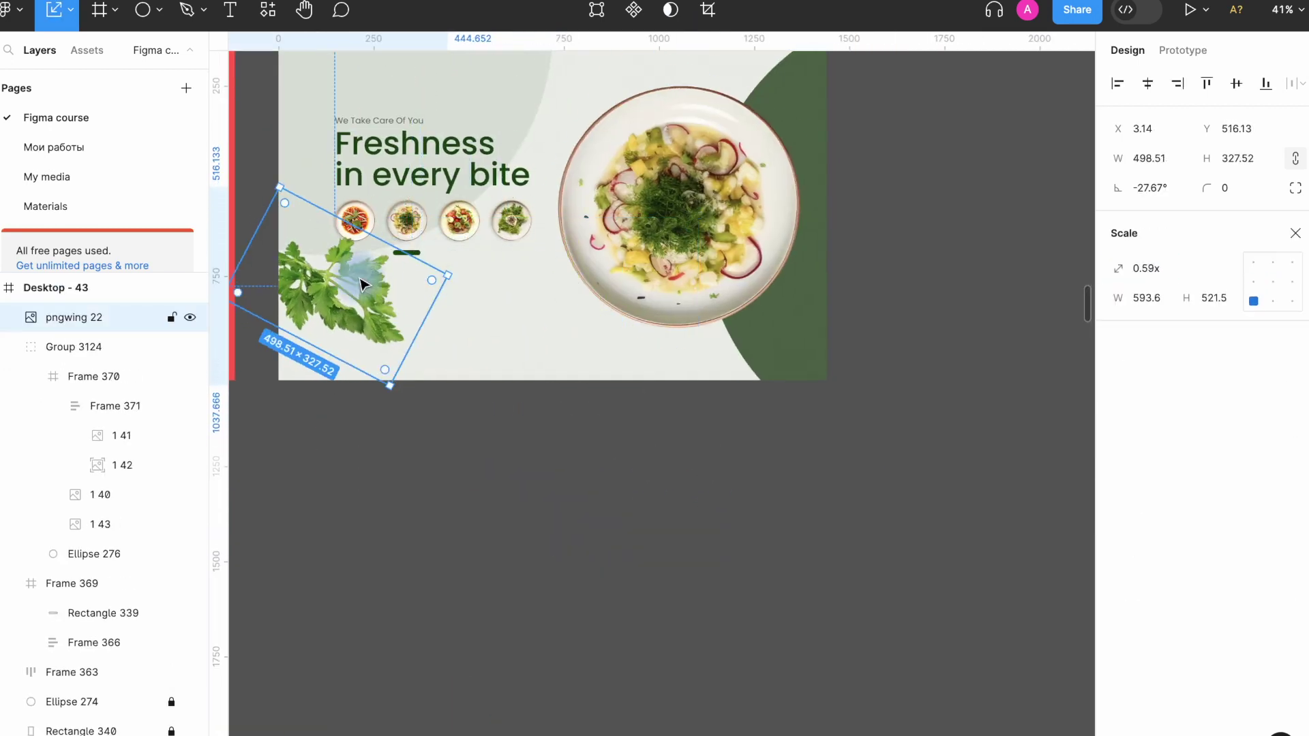
{"action": "scroll", "coordinate": [900, 102], "scroll_direction": "up", "scroll_amount": 2}
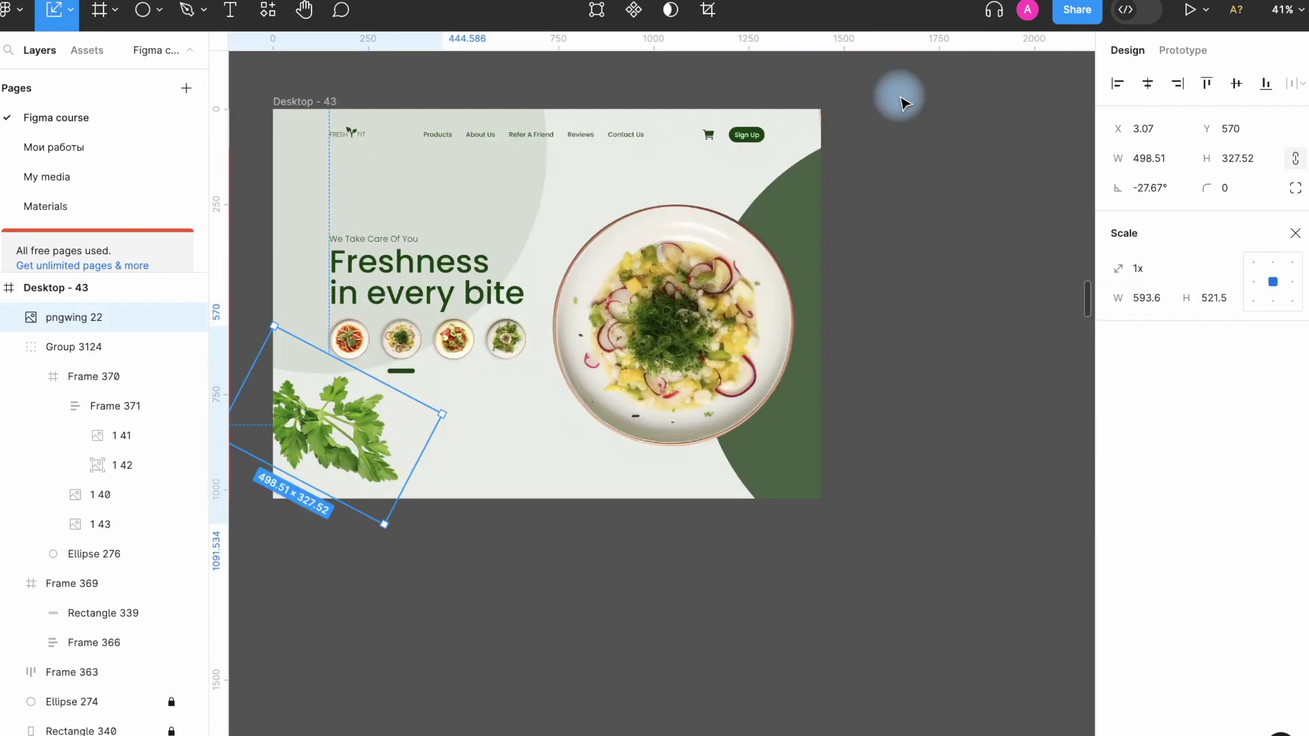
Add a smaller, rotated parsley copy above the salad plate in Desktop - 43 and send it to the back
{"action": "left_click_drag", "start_coordinate": [340, 425], "coordinate": [720, 224]}
{"action": "left_click_drag", "start_coordinate": [651, 119], "coordinate": [809, 292]}
{"action": "left_click_drag", "start_coordinate": [804, 286], "coordinate": [747, 249]}
{"action": "left_click_drag", "start_coordinate": [704, 196], "coordinate": [738, 173]}
{"action": "left_click_drag", "start_coordinate": [781, 138], "coordinate": [787, 151]}
{"action": "key", "text": "["}
{"action": "left_click_drag", "start_coordinate": [719, 199], "coordinate": [737, 198]}
{"action": "left_click", "coordinate": [1294, 235]}
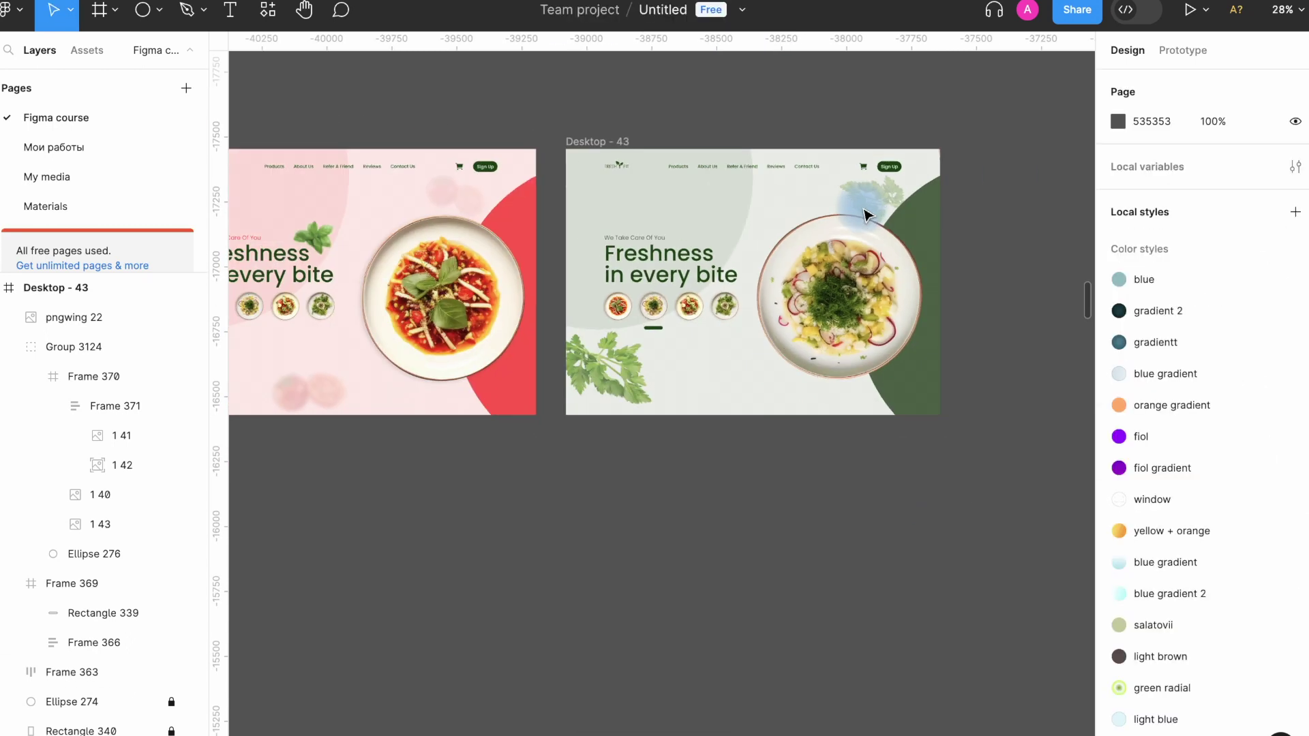
Shift the blurred tomatoes at the bottom of Desktop - 42 to the right
{"action": "left_click", "coordinate": [403, 362]}
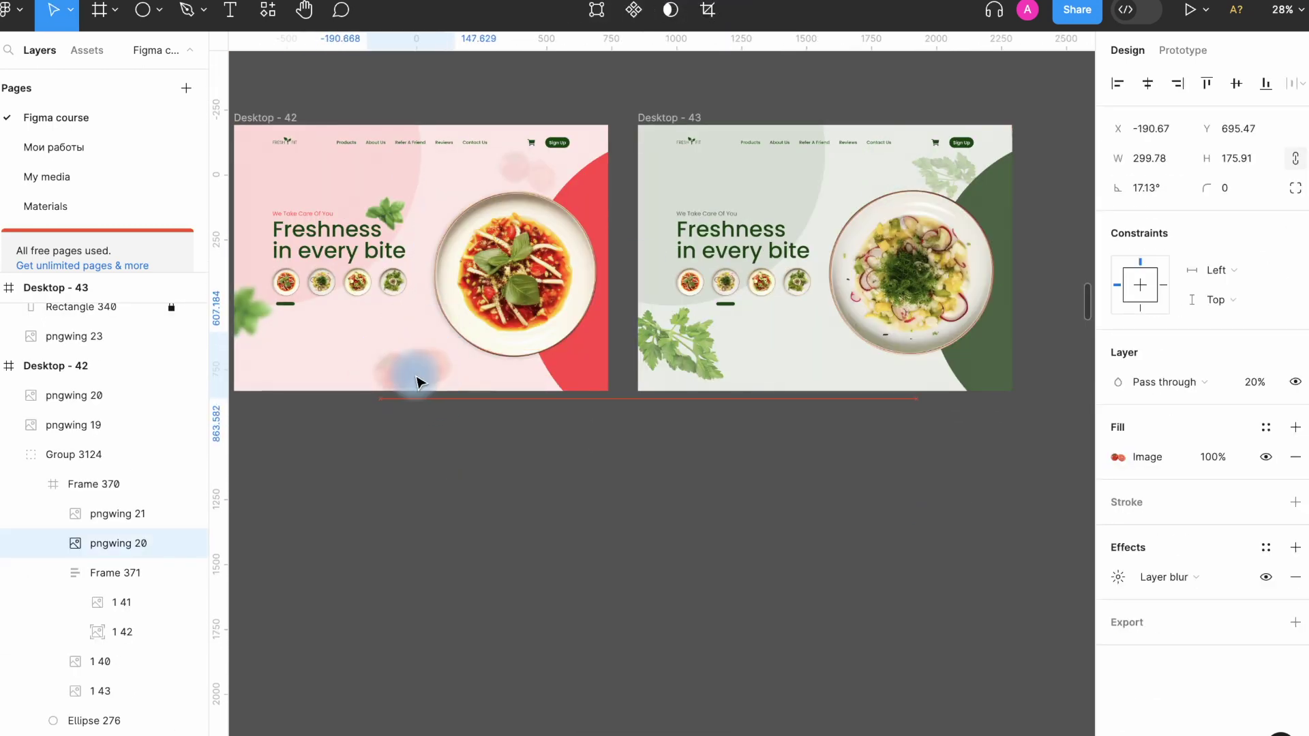
{"action": "left_click_drag", "start_coordinate": [415, 377], "coordinate": [422, 377]}
{"action": "left_click", "coordinate": [432, 474]}
Place the spring onion near the plate's lower-left edge in Desktop - 43, scaled down to about 103 × 553
{"action": "scroll", "coordinate": [434, 480], "scroll_direction": "down", "scroll_amount": 3}
{"action": "scroll", "coordinate": [430, 480], "scroll_direction": "left", "scroll_amount": 2}
{"action": "left_click_drag", "start_coordinate": [391, 489], "coordinate": [773, 501]}
{"action": "scroll", "coordinate": [772, 501], "scroll_direction": "up", "scroll_amount": 4}
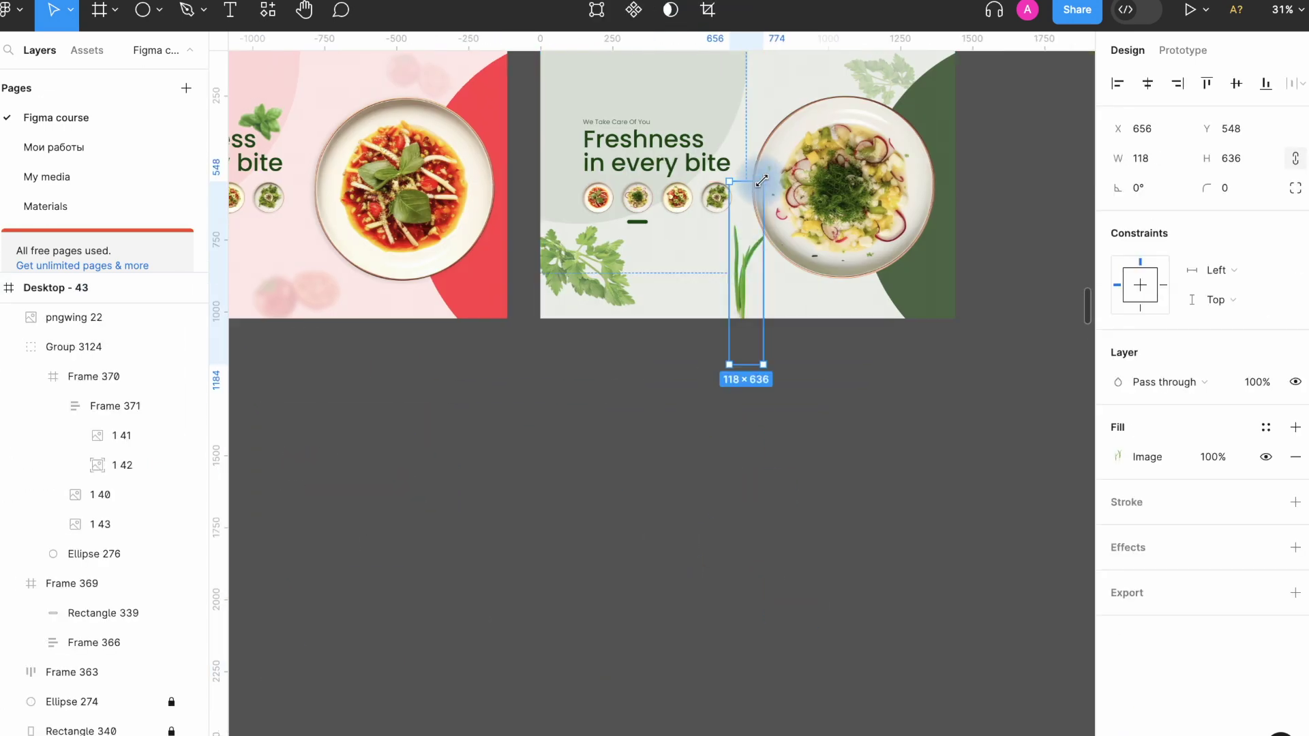
{"action": "key", "text": "k"}
{"action": "left_click_drag", "start_coordinate": [748, 186], "coordinate": [789, 289]}
{"action": "key", "text": "v"}
Add a layer blur to the spring onion and reposition it beside the plate
{"action": "left_click", "coordinate": [1295, 547]}
{"action": "left_click", "coordinate": [1119, 577]}
{"action": "left_click", "coordinate": [1077, 581]}
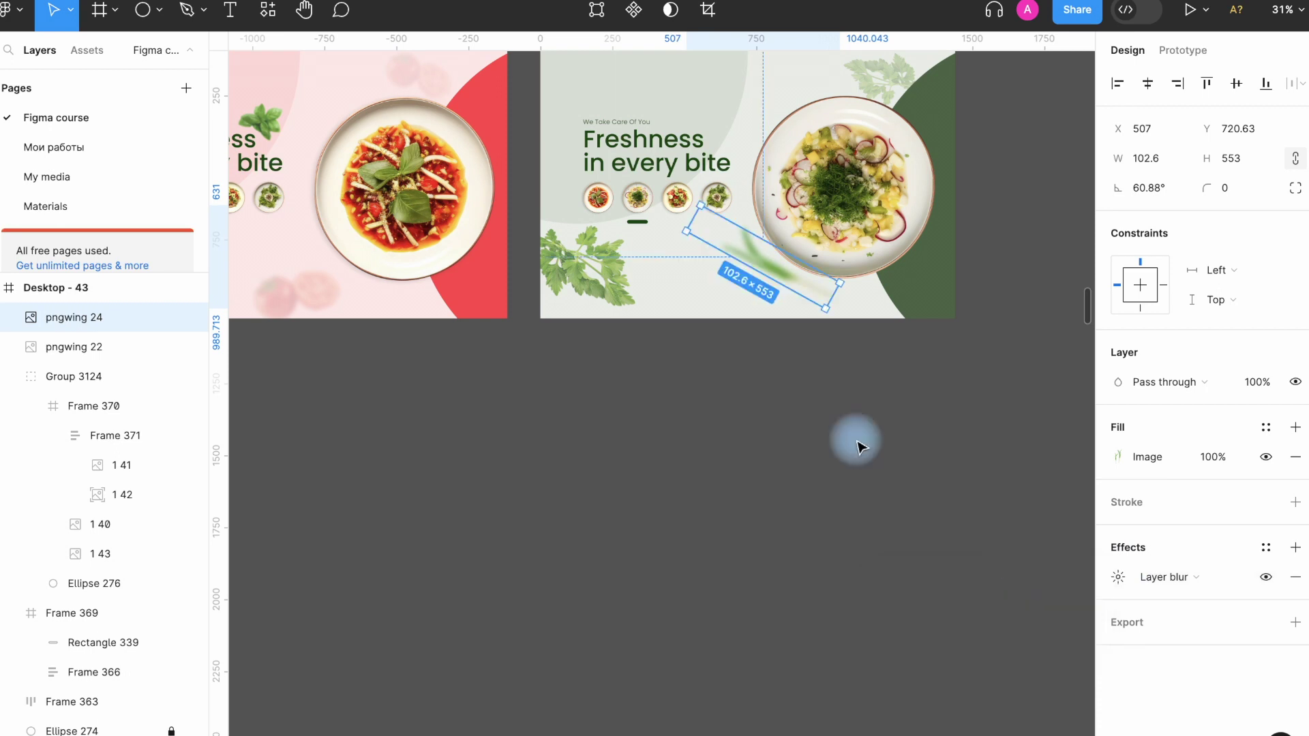
{"action": "scroll", "coordinate": [839, 306], "scroll_direction": "up", "scroll_amount": 5}
{"action": "left_click_drag", "start_coordinate": [794, 429], "coordinate": [747, 498]}
Duplicate the blurred spring onion in Desktop - 43 and raise the copy's layer blur by 7
{"action": "scroll", "coordinate": [746, 497], "scroll_direction": "up", "scroll_amount": 3}
{"action": "left_click_drag", "start_coordinate": [675, 556], "coordinate": [646, 257], "text": "alt"}
{"action": "left_click", "coordinate": [1118, 578]}
{"action": "key", "text": "Up"}
{"action": "key", "text": "Up"}
{"action": "key", "text": "Up"}
{"action": "key", "text": "Up"}
{"action": "key", "text": "Up"}
{"action": "key", "text": "Up"}
{"action": "key", "text": "Up"}
{"action": "left_click", "coordinate": [1077, 581]}
Move the spring onion copy above the headline, behind the other layers, and scale it to about 68 × 364
{"action": "left_click_drag", "start_coordinate": [801, 340], "coordinate": [409, 169]}
{"action": "key", "text": "["}
{"action": "scroll", "coordinate": [409, 170], "scroll_direction": "up", "scroll_amount": 2}
{"action": "key", "text": "k"}
{"action": "left_click_drag", "start_coordinate": [579, 130], "coordinate": [455, 249]}
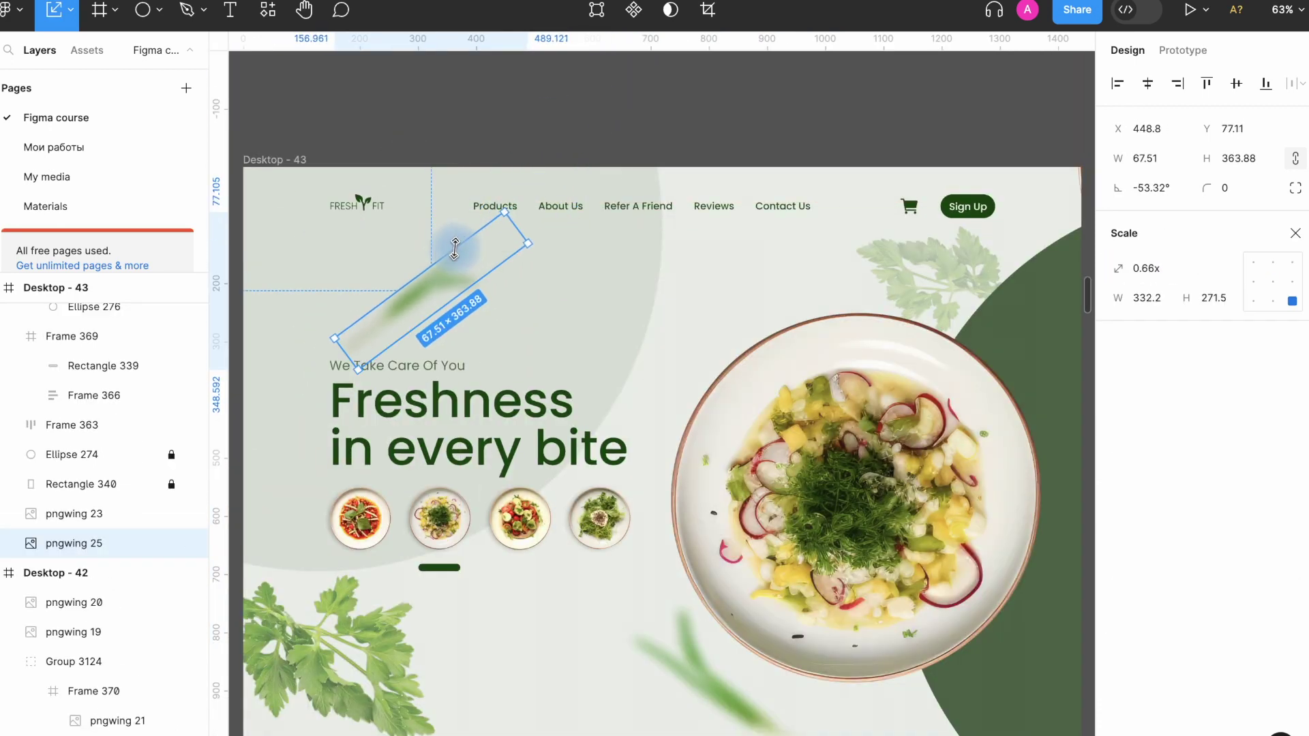
Rotate the spring onion copy slightly and move it toward the upper-left corner of Desktop - 43
{"action": "left_click_drag", "start_coordinate": [510, 208], "coordinate": [517, 216]}
{"action": "left_click_drag", "start_coordinate": [450, 283], "coordinate": [354, 268]}
{"action": "scroll", "coordinate": [409, 232], "scroll_direction": "left", "scroll_amount": 2}
{"action": "left_click", "coordinate": [532, 111]}
Duplicate the Desktop - 43 frame and place the copy to its right
{"action": "scroll", "coordinate": [534, 112], "scroll_direction": "down", "scroll_amount": 3}
{"action": "scroll", "coordinate": [531, 110], "scroll_direction": "down", "scroll_amount": 5}
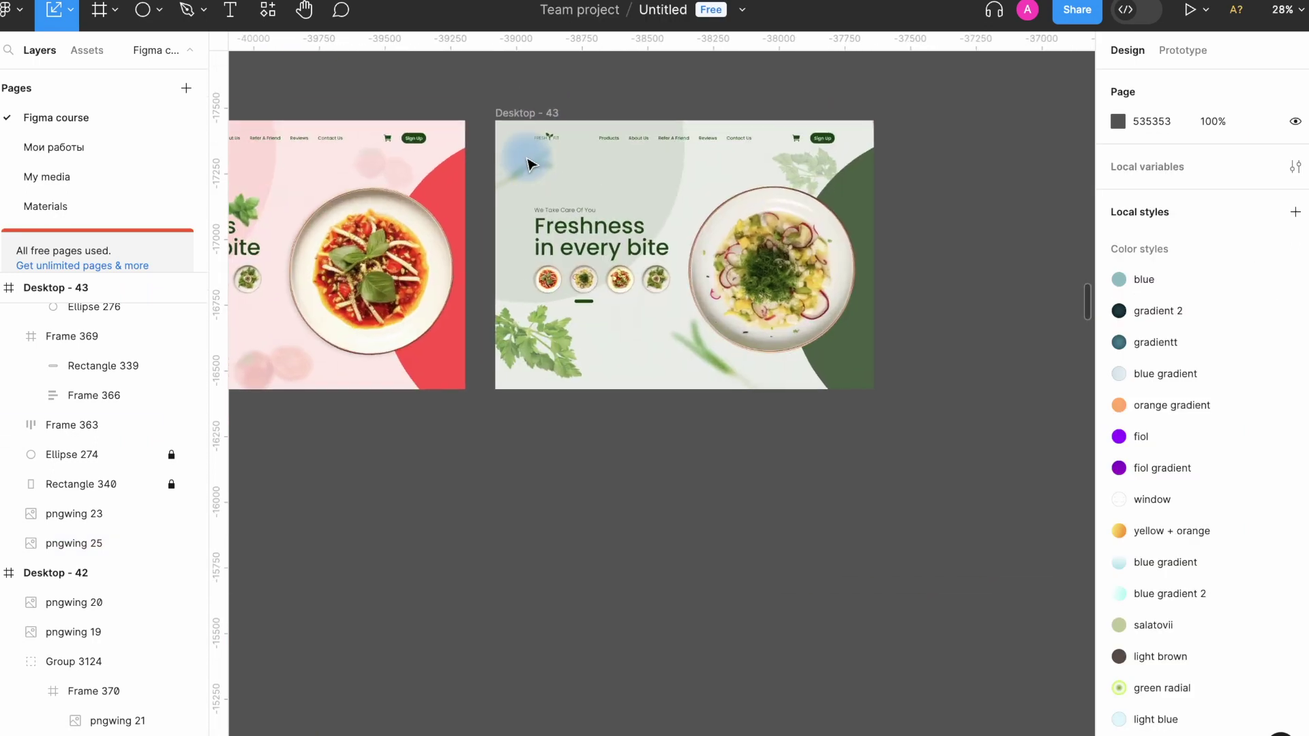
{"action": "scroll", "coordinate": [530, 158], "scroll_direction": "right", "scroll_amount": 2}
{"action": "left_click", "coordinate": [449, 156]}
{"action": "left_click_drag", "start_coordinate": [462, 155], "coordinate": [784, 156], "text": "alt"}
{"action": "scroll", "coordinate": [784, 156], "scroll_direction": "left", "scroll_amount": 3}
{"action": "key", "text": "v"}
Change the solid green 486543 in Desktop - 44 to orange FF8B1A
{"action": "left_click", "coordinate": [1118, 666]}
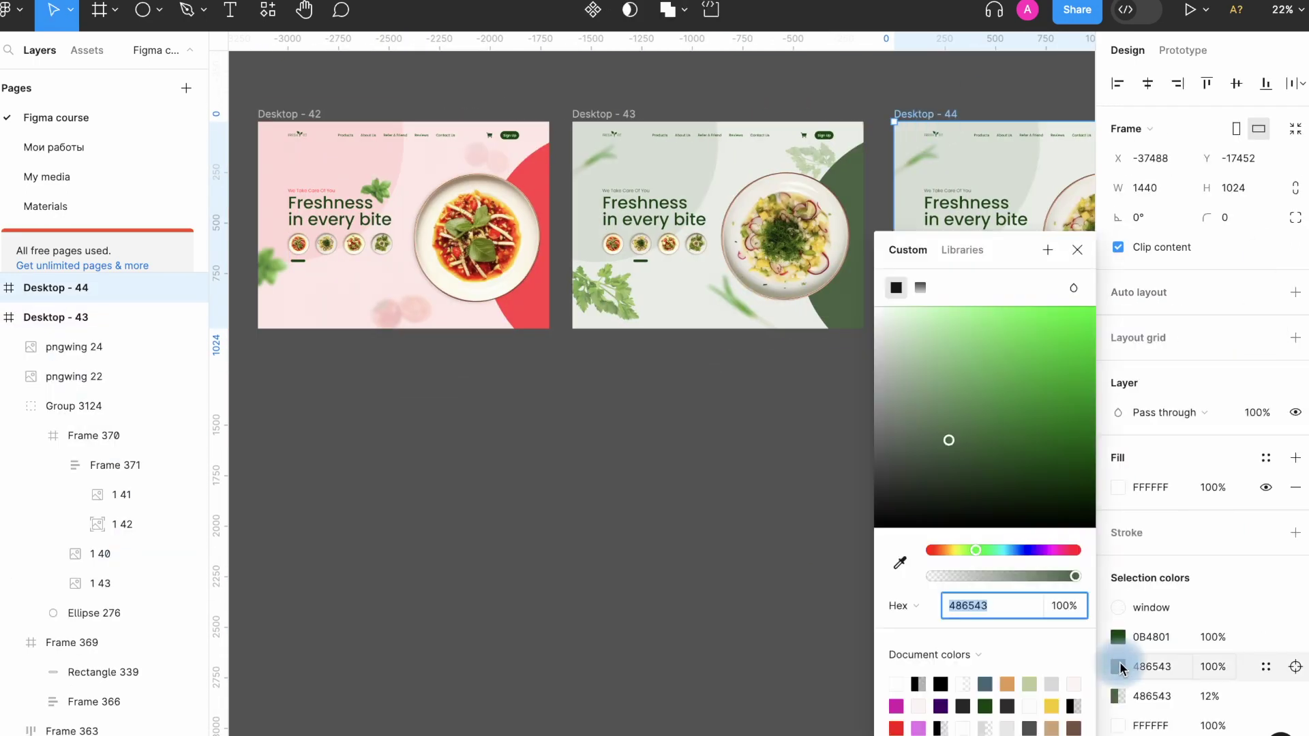
{"action": "scroll", "coordinate": [479, 181], "scroll_direction": "right", "scroll_amount": 4}
{"action": "type", "text": "FF8B1A"}
{"action": "key", "text": "Return"}
Copy the orange FF8B1A and apply it to the fill of the background Rectangle 340 in Desktop - 44
{"action": "scroll", "coordinate": [704, 286], "scroll_direction": "up", "scroll_amount": 5}
{"action": "scroll", "coordinate": [706, 289], "scroll_direction": "right", "scroll_amount": 8}
{"action": "scroll", "coordinate": [707, 290], "scroll_direction": "left", "scroll_amount": 2}
{"action": "left_click", "coordinate": [1159, 668]}
{"action": "key", "text": "super+c"}
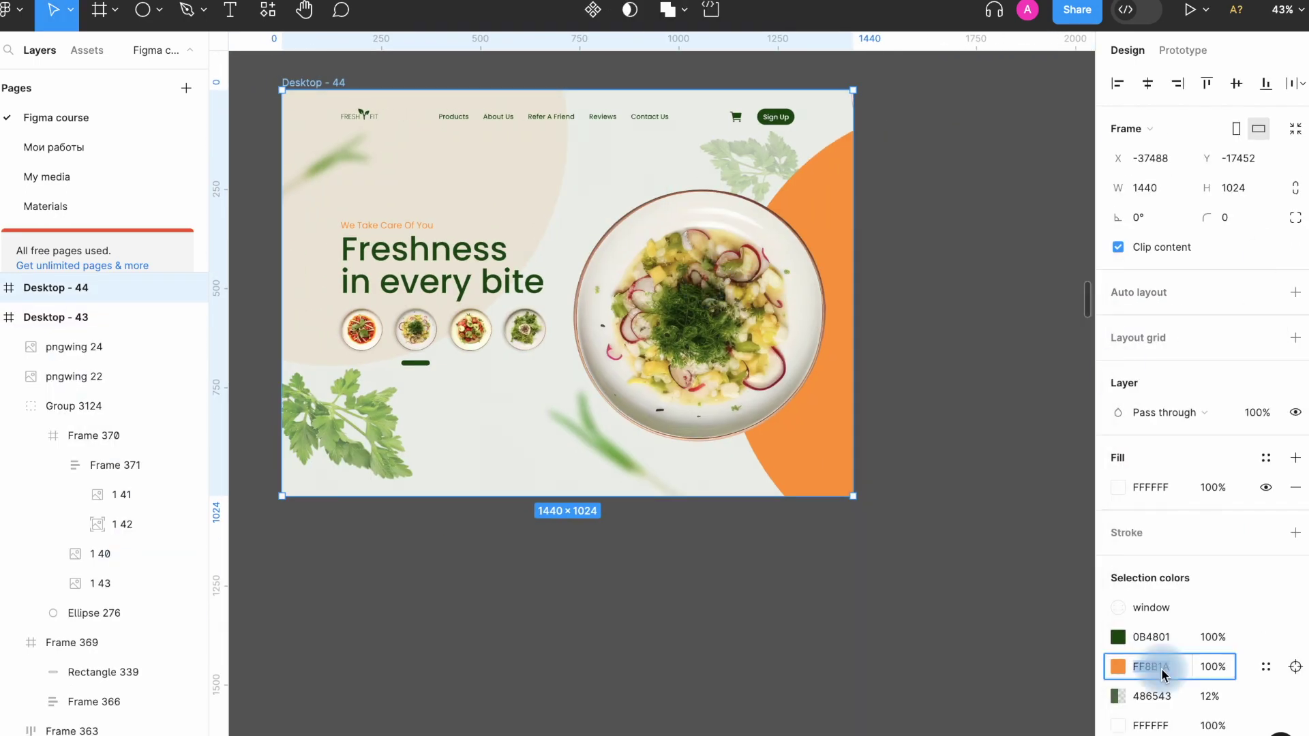
{"action": "left_click", "coordinate": [2, 287]}
{"action": "scroll", "coordinate": [98, 436], "scroll_direction": "down", "scroll_amount": 3}
{"action": "left_click", "coordinate": [81, 609]}
{"action": "left_click", "coordinate": [1135, 461]}
{"action": "key", "text": "super+v"}
{"action": "left_click", "coordinate": [973, 149]}
Move the green indicator bar in Desktop - 44 beneath the third plate thumbnail
{"action": "scroll", "coordinate": [438, 382], "scroll_direction": "up", "scroll_amount": 5}
{"action": "double_click", "coordinate": [407, 337]}
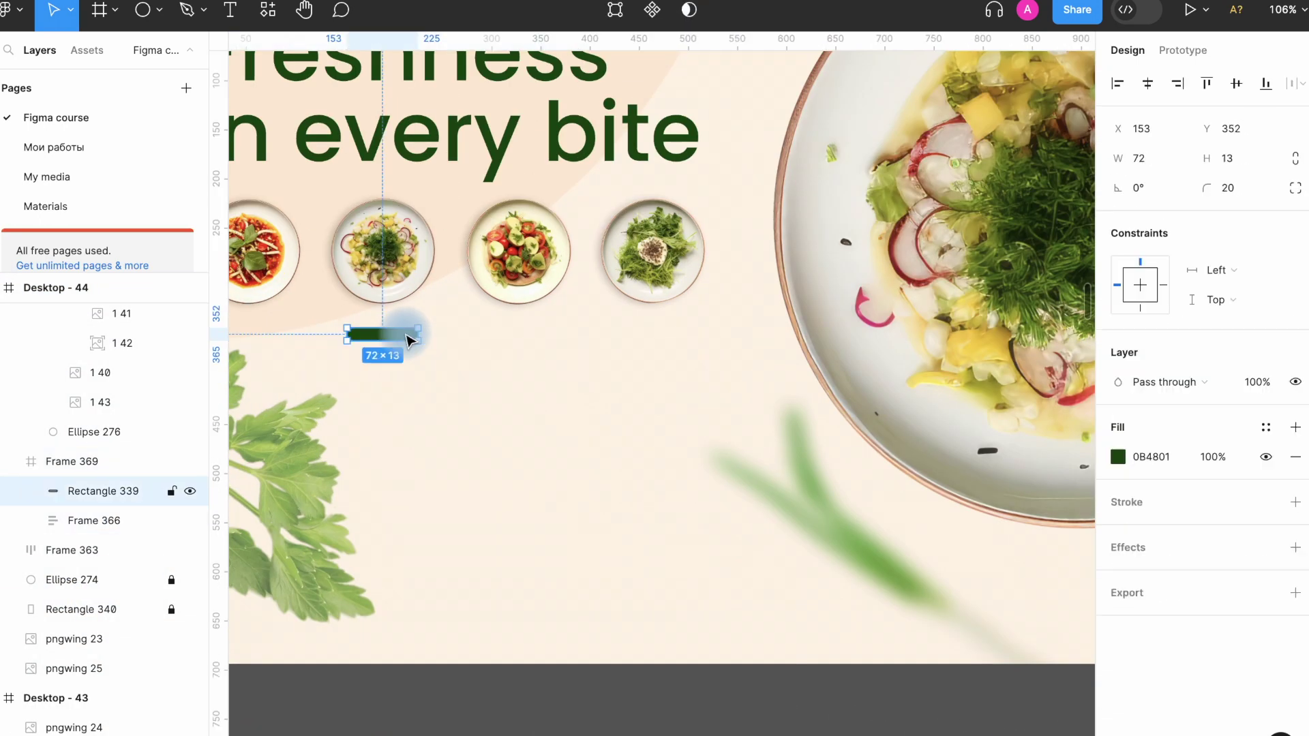
{"action": "left_click", "coordinate": [532, 699]}
Delete the leftover parsley and spring onion images from Desktop - 44
{"action": "scroll", "coordinate": [532, 699], "scroll_direction": "down", "scroll_amount": 5}
{"action": "left_click", "coordinate": [658, 601]}
{"action": "key", "text": "Delete"}
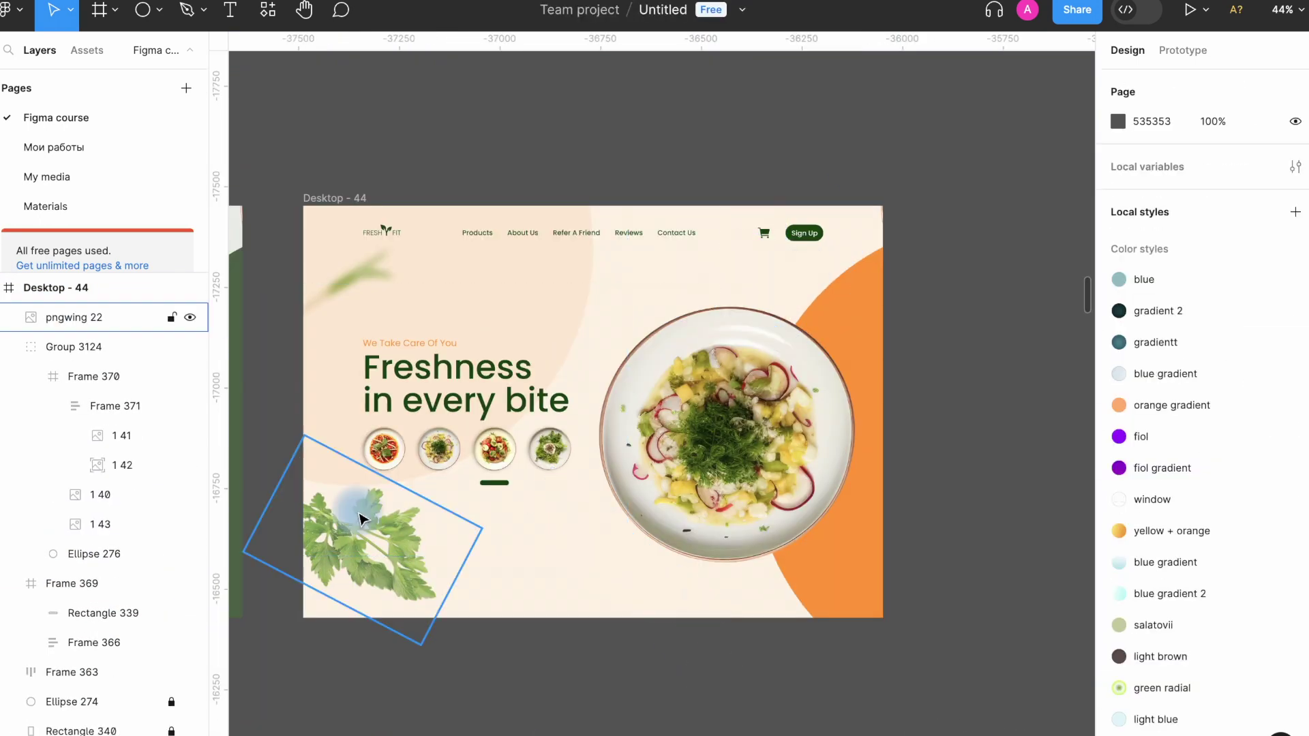
{"action": "left_click", "coordinate": [362, 510]}
{"action": "key", "text": "Delete"}
{"action": "left_click", "coordinate": [347, 281]}
{"action": "key", "text": "Delete"}
Rotate the plate group in Desktop - 44 to bring the tomato salad plate into the main position
{"action": "scroll", "coordinate": [713, 312], "scroll_direction": "down", "scroll_amount": 5}
{"action": "left_click", "coordinate": [716, 314]}
{"action": "left_click_drag", "start_coordinate": [1024, 140], "coordinate": [724, 268]}
{"action": "left_click", "coordinate": [733, 188]}
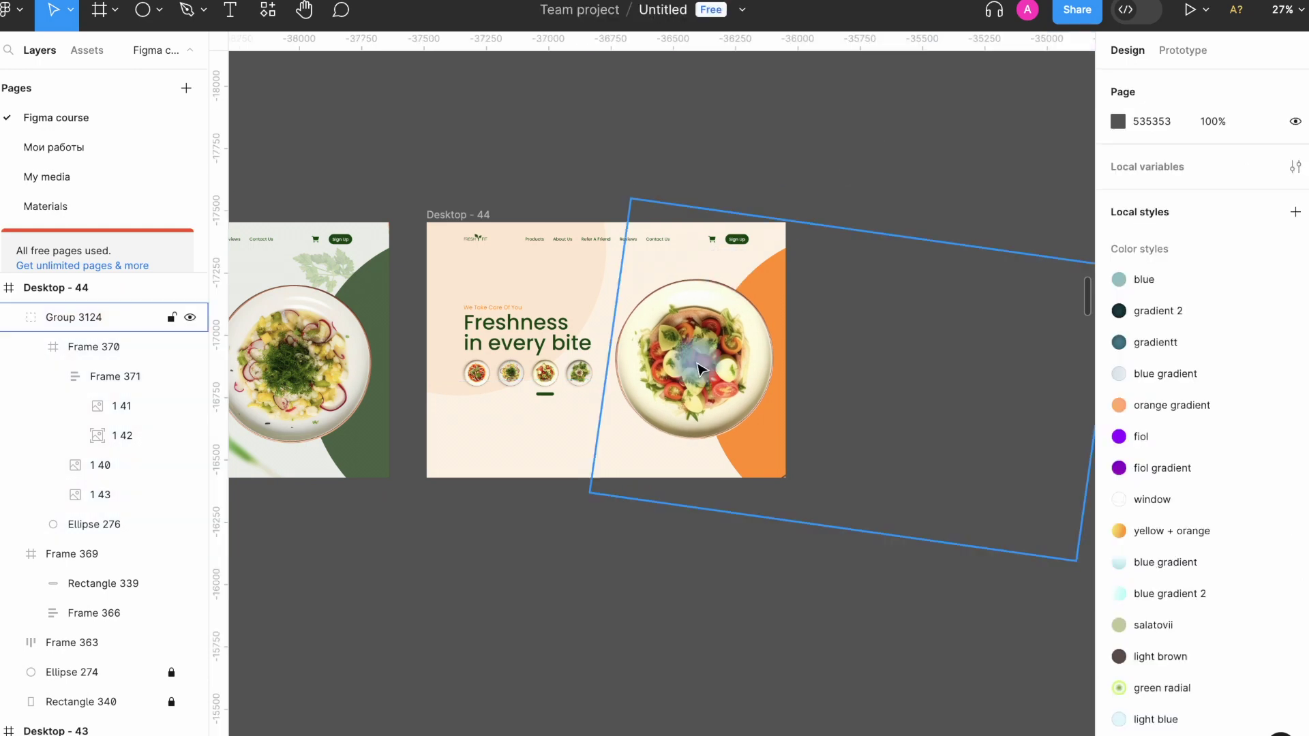
Rotate the tomato salad plate image inside the group to about -112.5°
{"action": "left_click", "coordinate": [702, 365], "text": "super"}
{"action": "left_click", "coordinate": [828, 205]}
{"action": "scroll", "coordinate": [784, 295], "scroll_direction": "left", "scroll_amount": 2}
{"action": "left_click", "coordinate": [784, 295], "text": "super"}
{"action": "left_click_drag", "start_coordinate": [776, 191], "coordinate": [745, 184]}
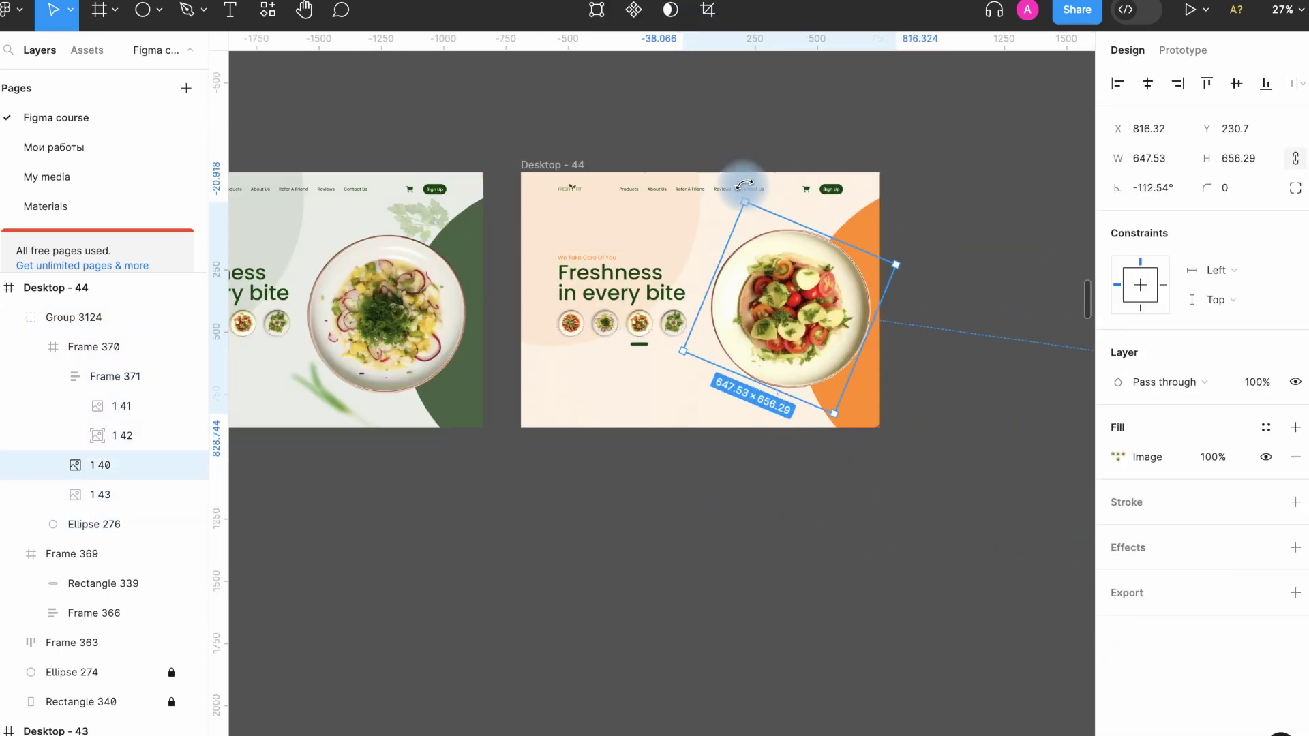
{"action": "left_click", "coordinate": [921, 179]}
Add the tomato bunch image over the lower half of Desktop - 44, at about X 15, Y 413
{"action": "scroll", "coordinate": [920, 179], "scroll_direction": "down", "scroll_amount": 2}
{"action": "scroll", "coordinate": [805, 245], "scroll_direction": "left", "scroll_amount": 3}
{"action": "left_click", "coordinate": [600, 355]}
{"action": "left_click_drag", "start_coordinate": [600, 355], "coordinate": [613, 371]}
{"action": "scroll", "coordinate": [613, 372], "scroll_direction": "up", "scroll_amount": 3}
{"action": "left_click", "coordinate": [742, 421]}
{"action": "scroll", "coordinate": [742, 421], "scroll_direction": "down", "scroll_amount": 5}
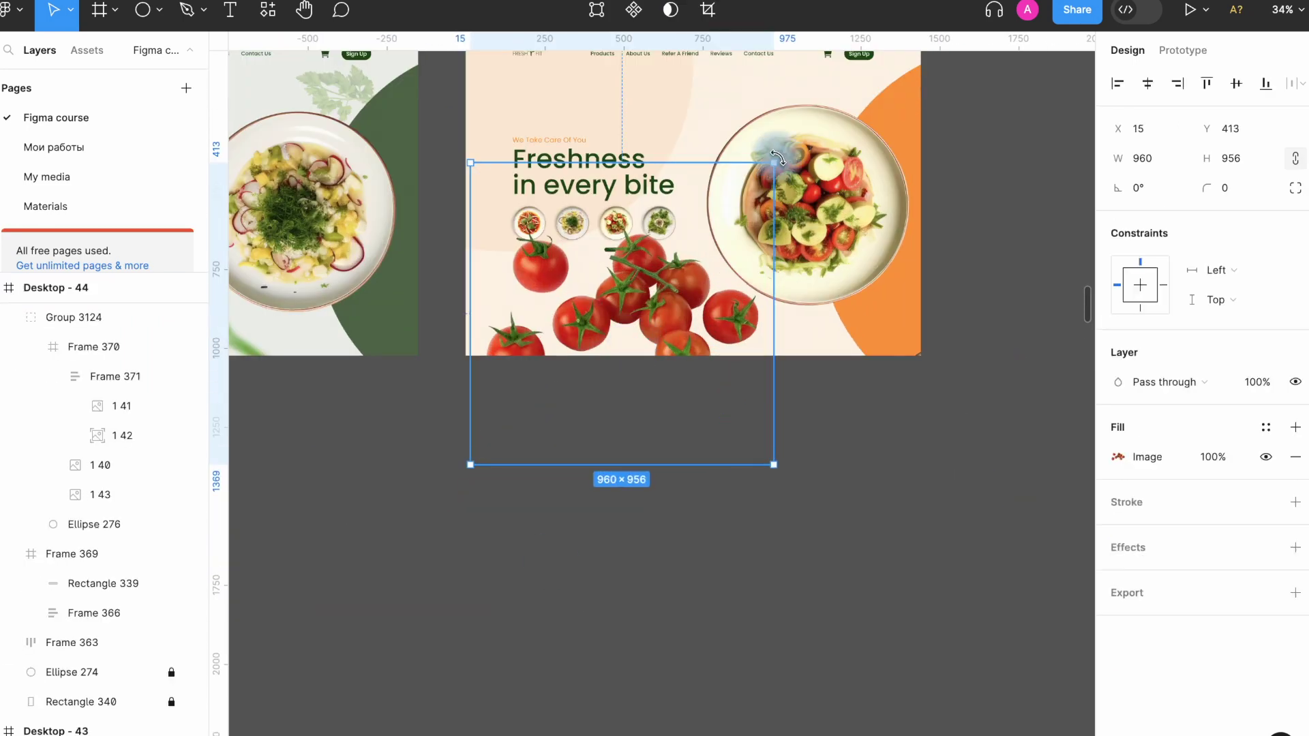
Scale the tomato bunch image to about 1087 × 1082 and move it downward
{"action": "key", "text": "k"}
{"action": "left_click_drag", "start_coordinate": [771, 152], "coordinate": [809, 126]}
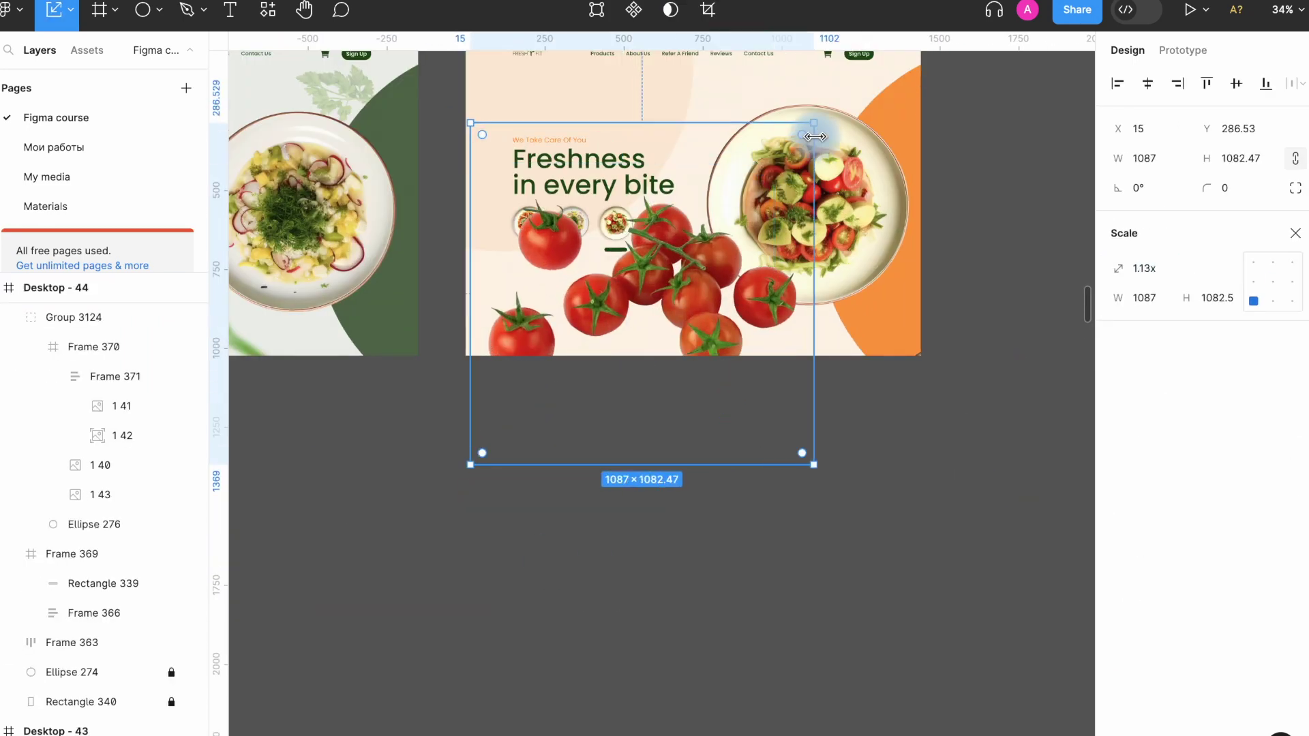
{"action": "left_click_drag", "start_coordinate": [650, 343], "coordinate": [716, 622]}
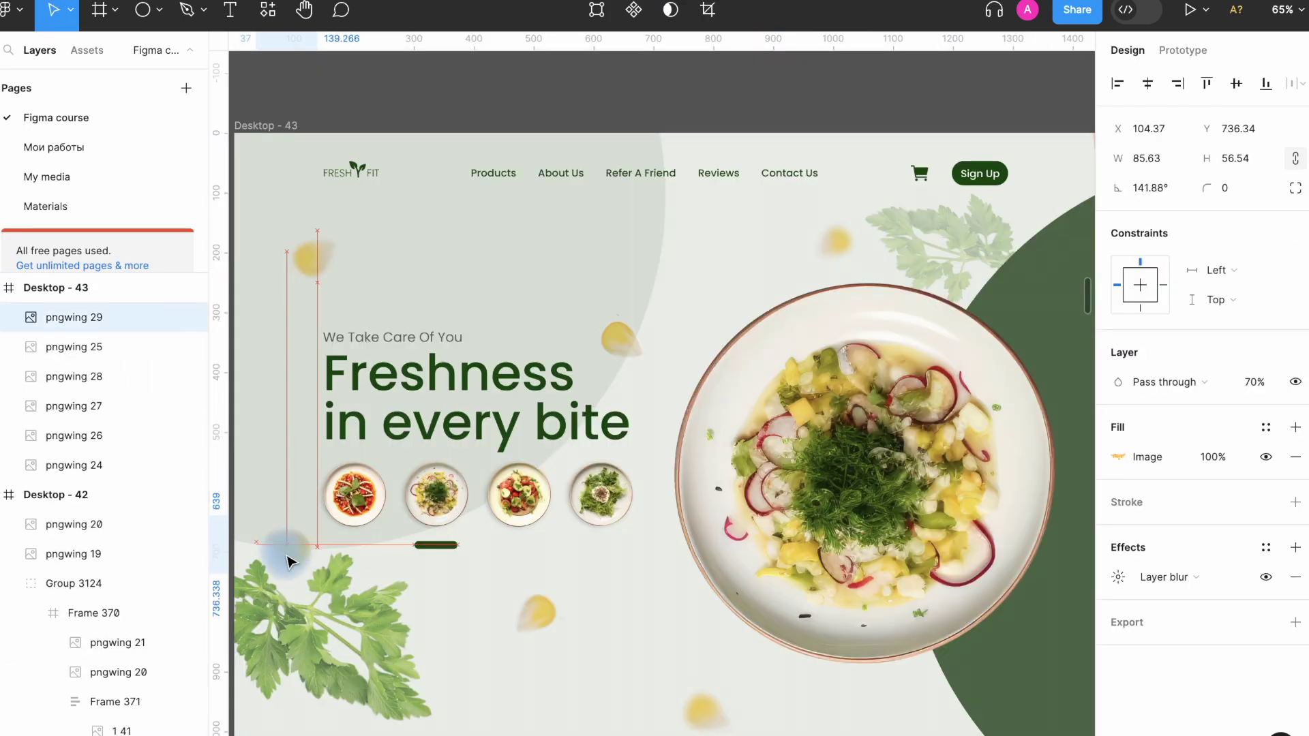
Move the blurred yellow kernel in Desktop - 43 slightly down, just above the parsley
{"action": "left_click_drag", "start_coordinate": [284, 550], "coordinate": [293, 575]}
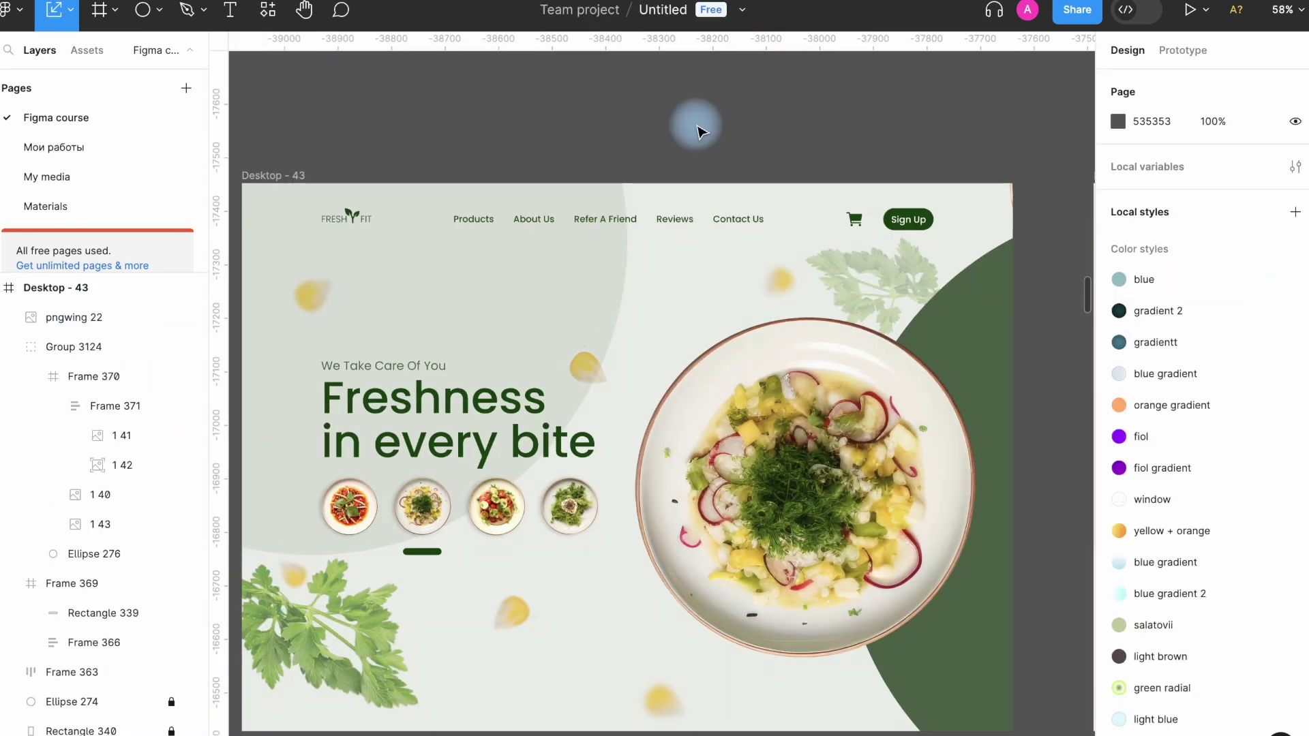
{"action": "scroll", "coordinate": [631, 473], "scroll_direction": "down", "scroll_amount": 2}
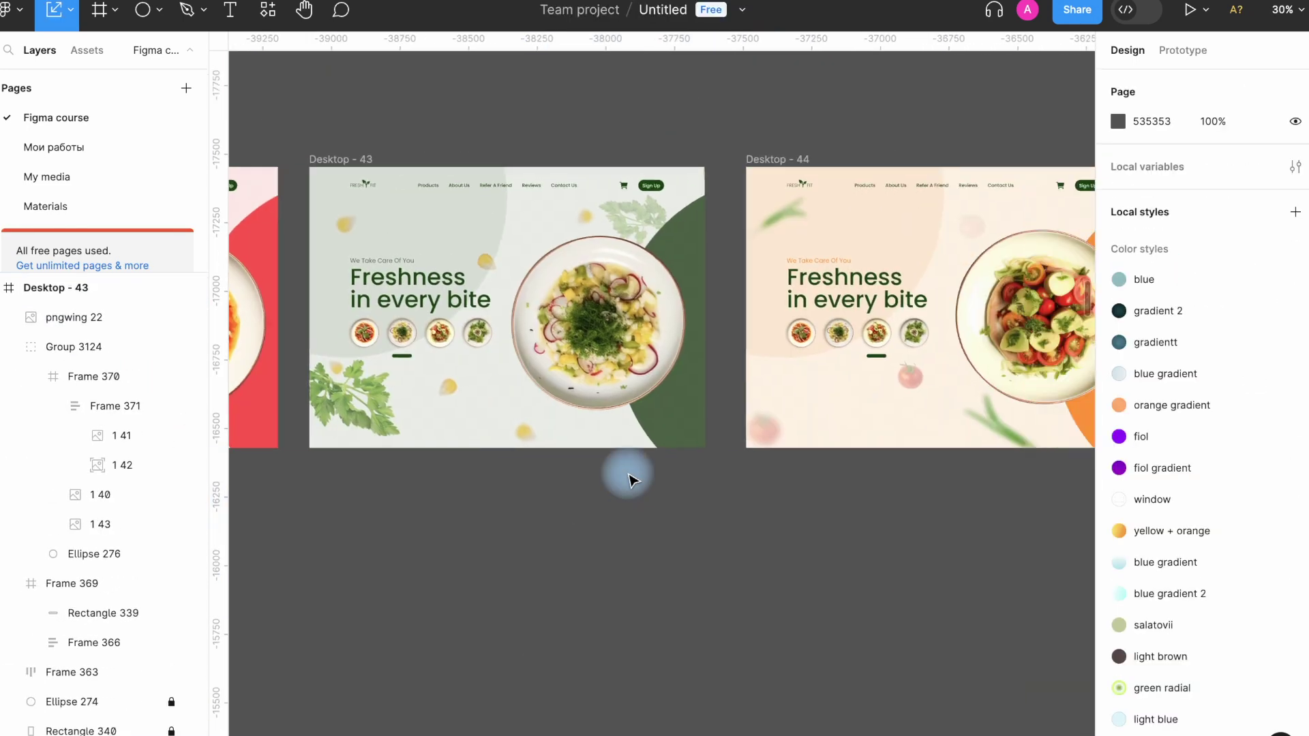
Enlarge and place a tomato at the lower edge of Desktop - 44, and shift the faded tomato slightly toward the plate
{"action": "scroll", "coordinate": [620, 482], "scroll_direction": "up", "scroll_amount": 3}
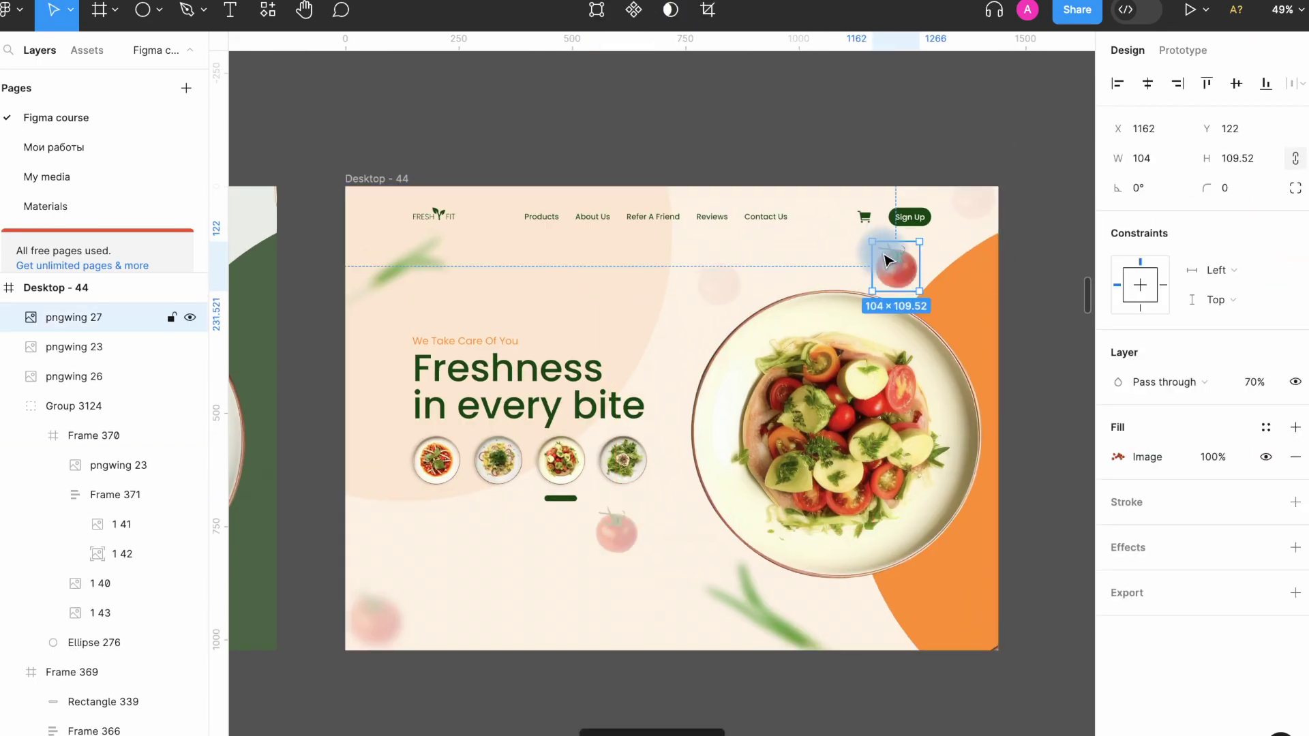
{"action": "left_click_drag", "start_coordinate": [886, 260], "coordinate": [371, 366]}
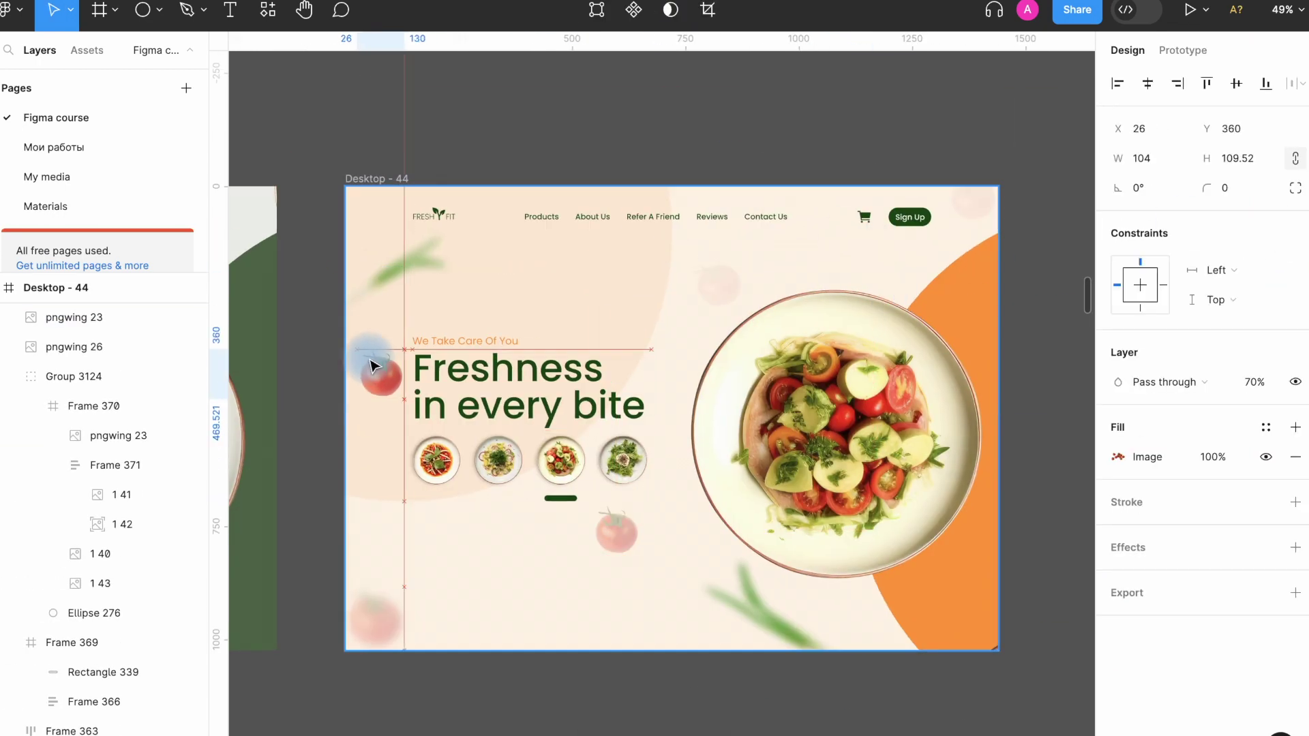
{"action": "key", "text": "k"}
{"action": "left_click_drag", "start_coordinate": [866, 605], "coordinate": [566, 666]}
{"action": "left_click_drag", "start_coordinate": [619, 542], "coordinate": [674, 527]}
Adjust the angle of the lower spring onion in Desktop - 44 and move it down against the frame's lower edge
{"action": "left_click_drag", "start_coordinate": [770, 610], "coordinate": [757, 636]}
{"action": "left_click_drag", "start_coordinate": [890, 690], "coordinate": [898, 660]}
{"action": "left_click_drag", "start_coordinate": [757, 629], "coordinate": [770, 623]}
Tilt the upper spring onion to about -70° and move it closer to the left edge of Desktop - 44
{"action": "left_click", "coordinate": [410, 263]}
{"action": "left_click_drag", "start_coordinate": [490, 232], "coordinate": [500, 251]}
{"action": "left_click_drag", "start_coordinate": [432, 252], "coordinate": [432, 283]}
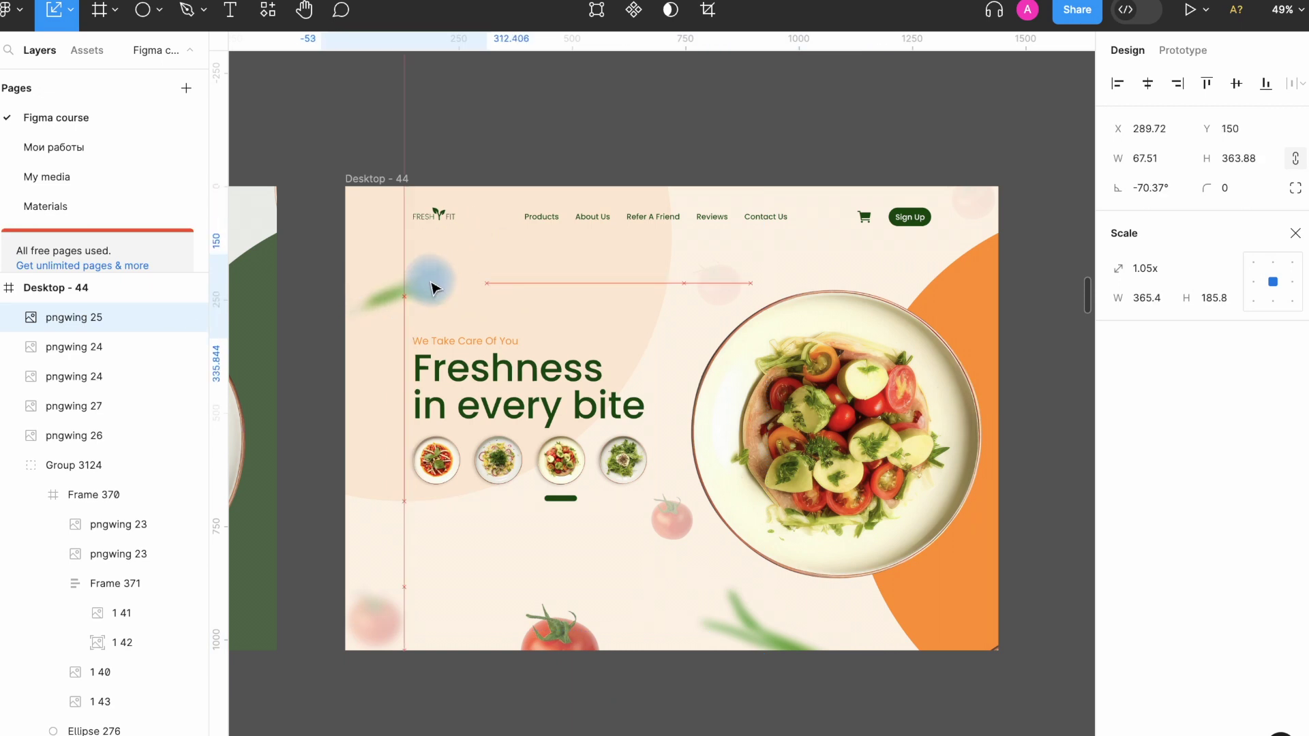
{"action": "left_click", "coordinate": [612, 130]}
Reposition the blurred tomatoes in Desktop - 44, raising the one at the left edge
{"action": "left_click_drag", "start_coordinate": [382, 610], "coordinate": [374, 525]}
{"action": "left_click", "coordinate": [415, 629]}
{"action": "left_click_drag", "start_coordinate": [712, 284], "coordinate": [461, 585]}
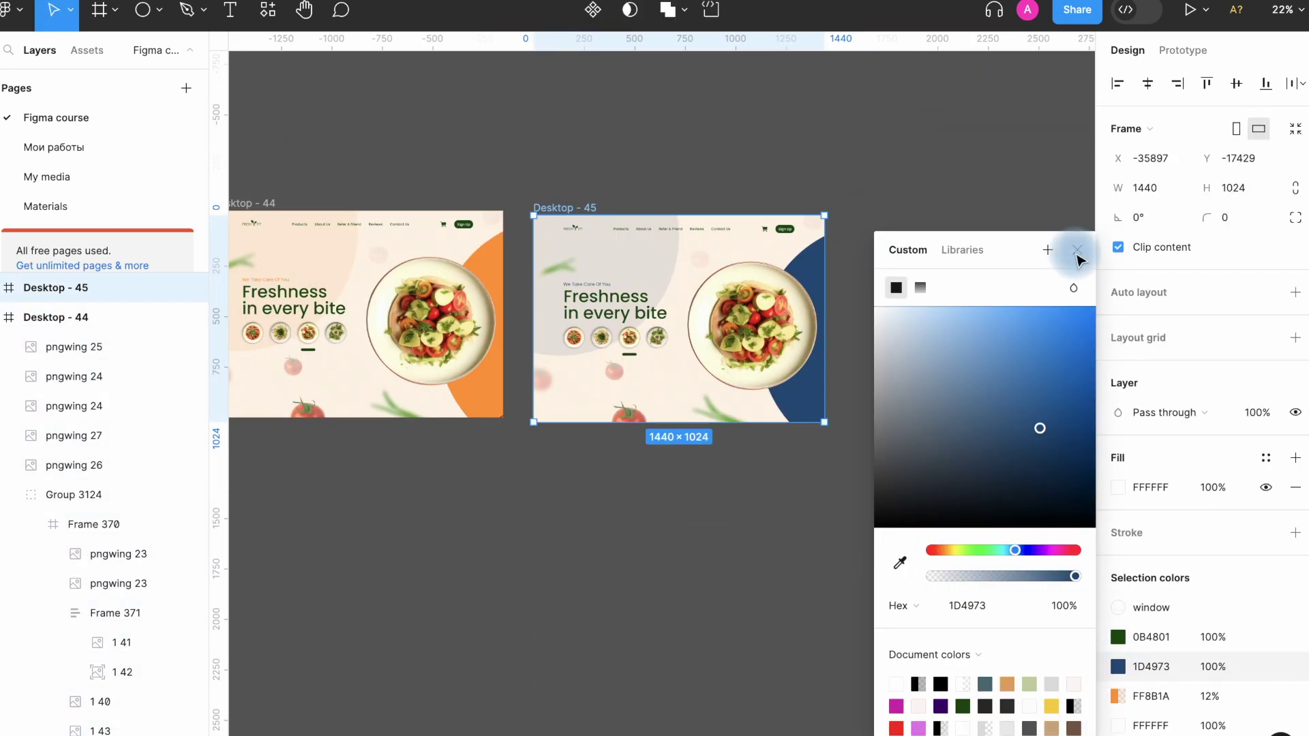
Complete the dark blue 1D4973 recolour of Desktop - 45 and rotate its plate group to bring the green salad forward
{"action": "left_click", "coordinate": [1077, 251]}
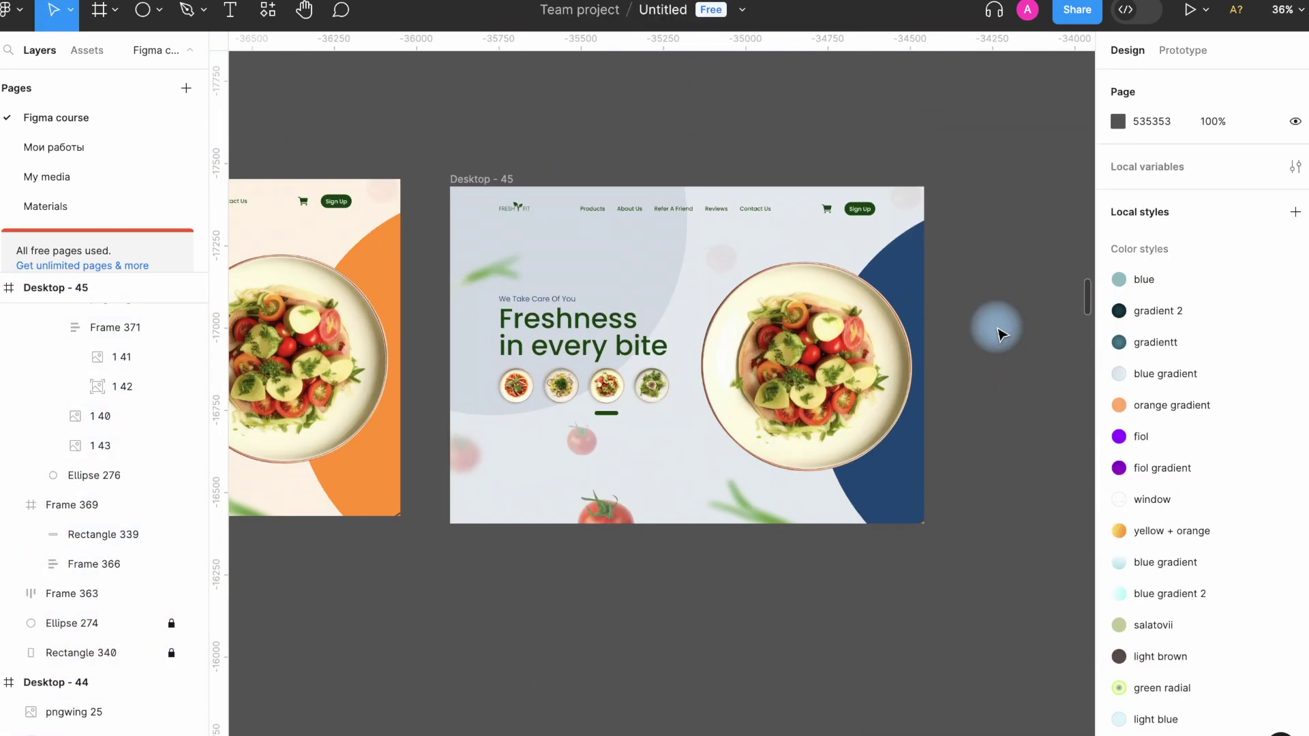
{"action": "scroll", "coordinate": [999, 332], "scroll_direction": "down", "scroll_amount": 2}
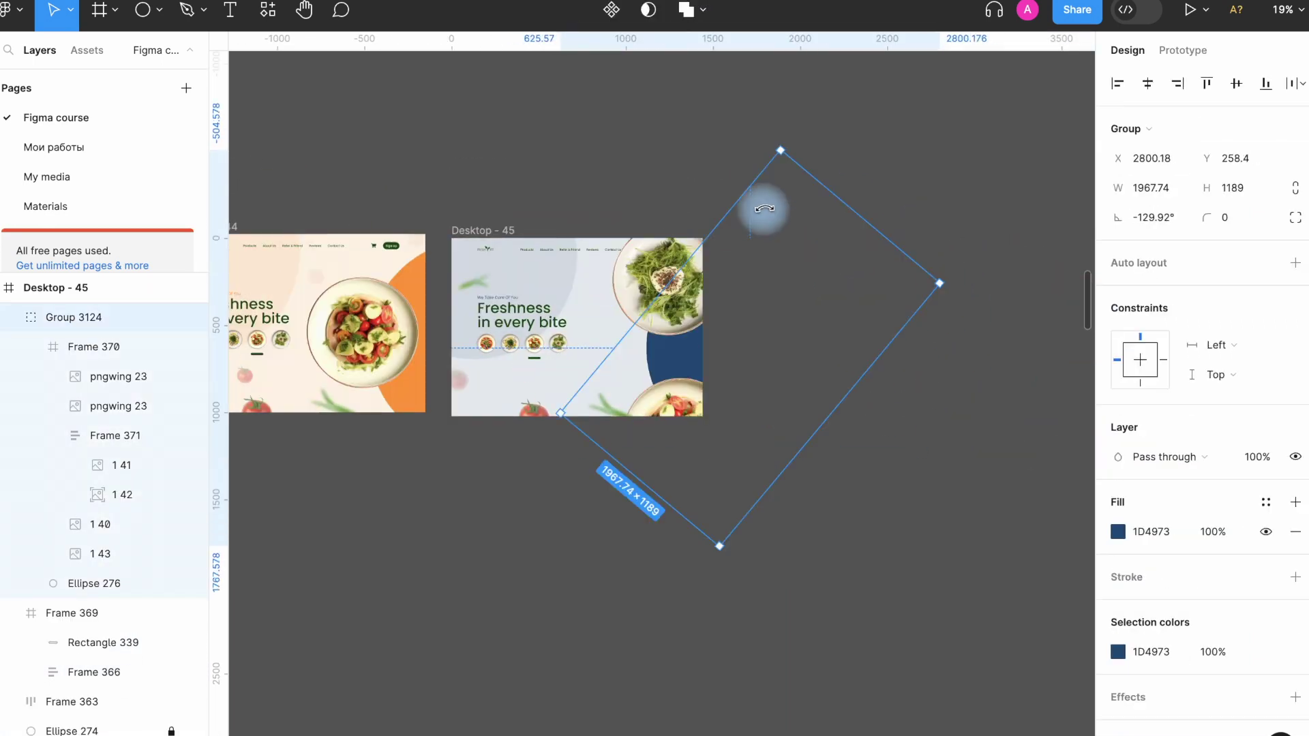
{"action": "left_click_drag", "start_coordinate": [763, 207], "coordinate": [709, 211]}
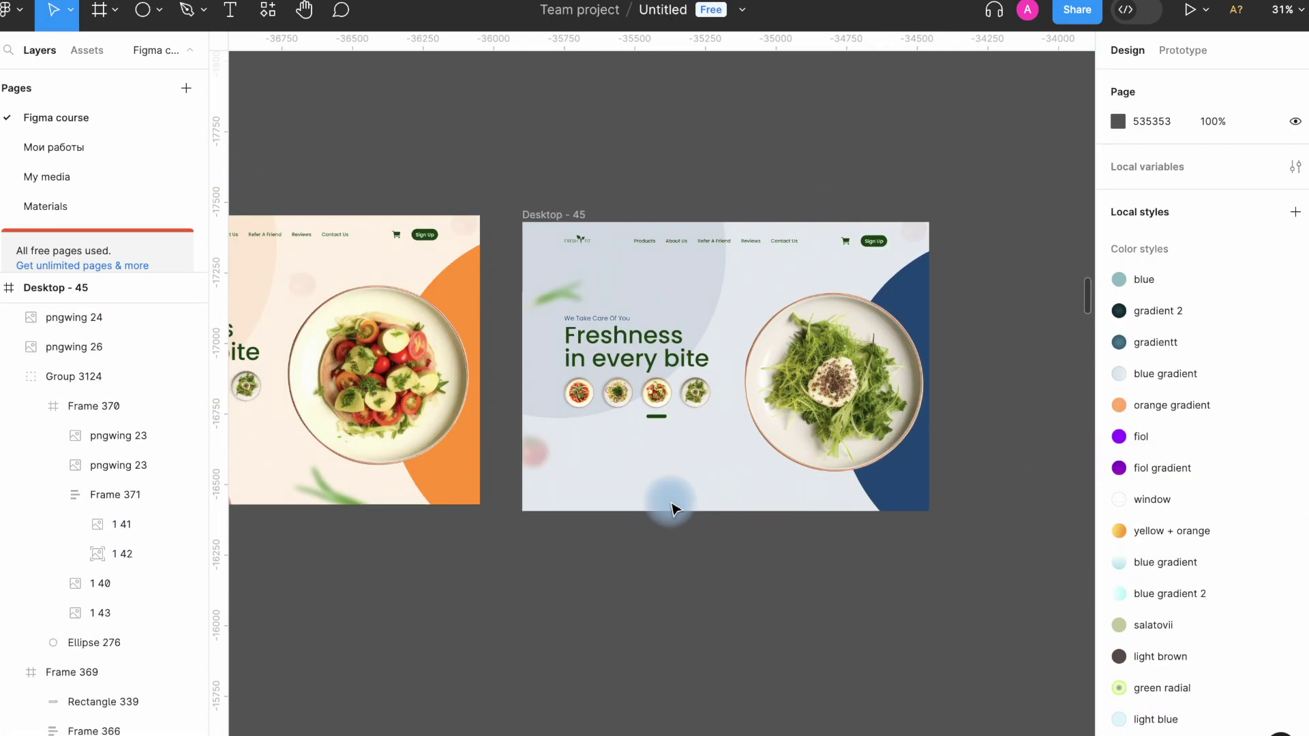
Replace the leftover tomatoes in Desktop - 45 with a rotated dill sprig of about 473 × 399 in the lower-left corner
{"action": "left_click", "coordinate": [910, 232]}
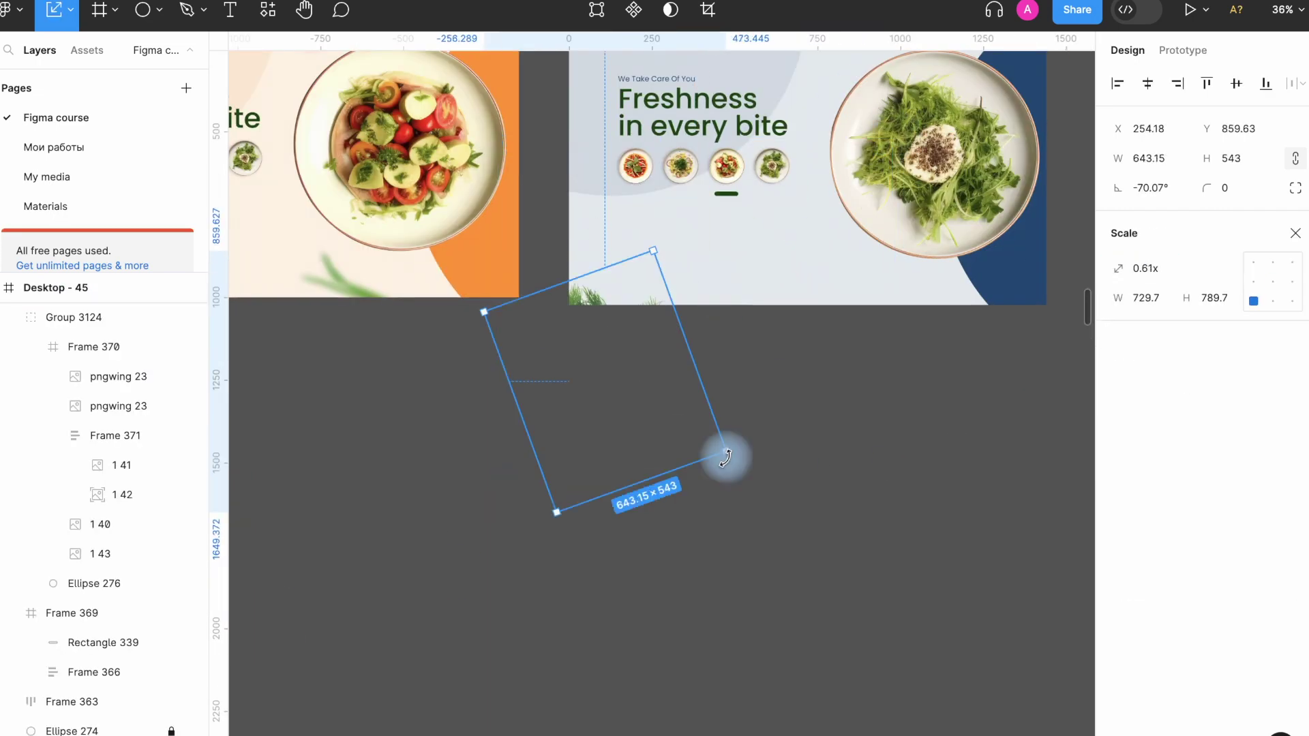
{"action": "left_click_drag", "start_coordinate": [726, 454], "coordinate": [601, 315]}
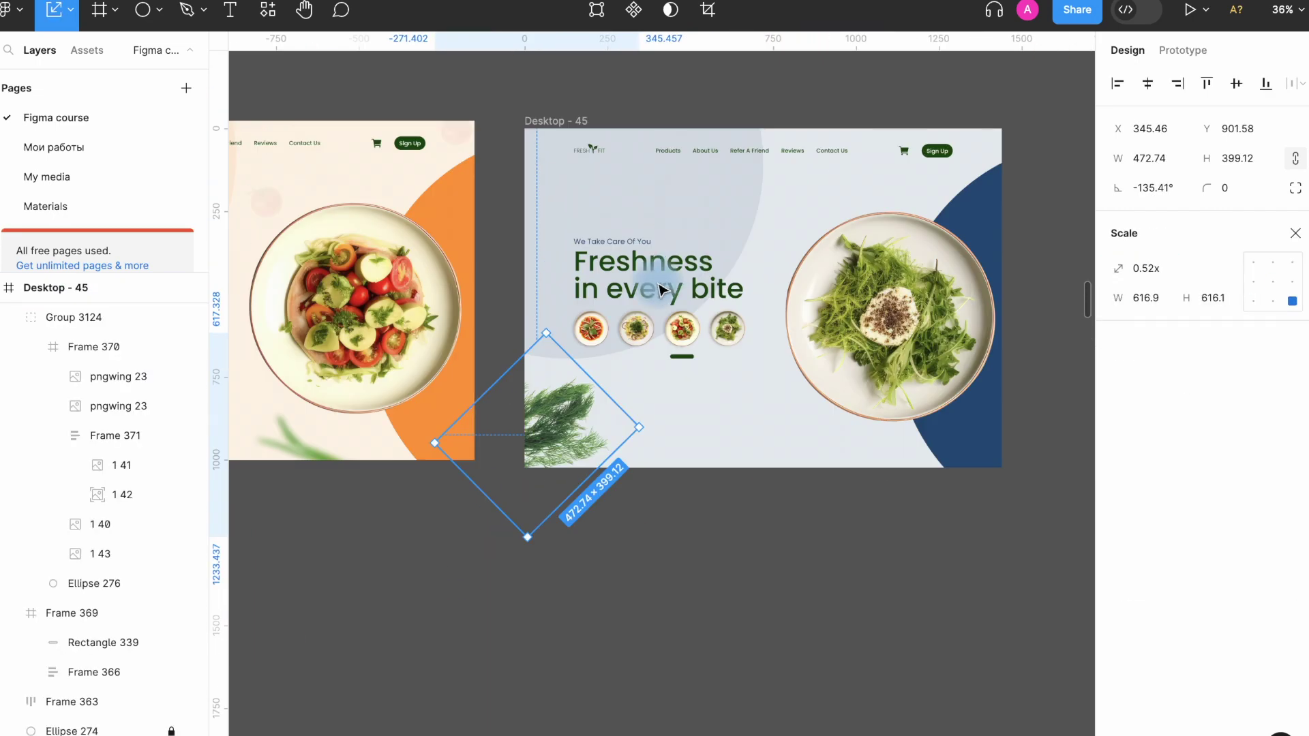
{"action": "left_click_drag", "start_coordinate": [637, 438], "coordinate": [648, 432]}
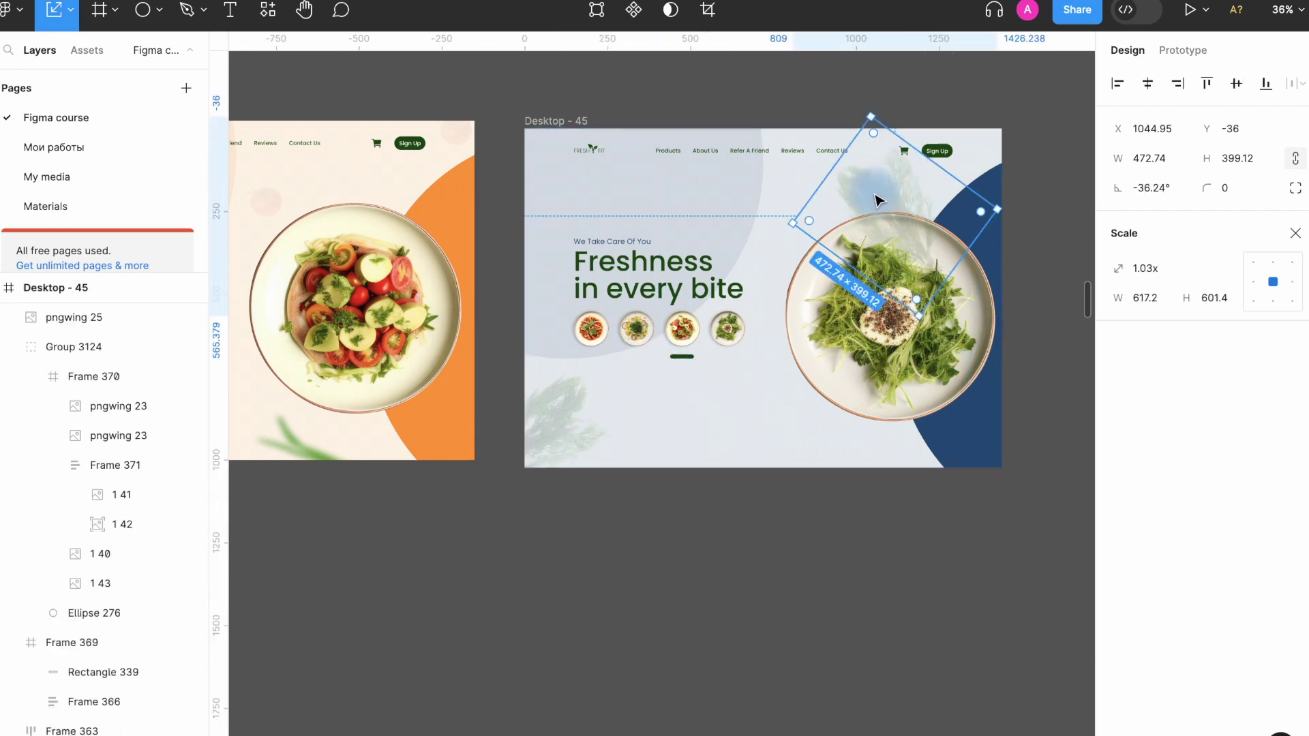
Send the dill copy behind the other layers, scale it to about 310 × 262 and tilt it above the plate
{"action": "key", "text": "bracketleft"}
{"action": "left_click", "coordinate": [924, 94]}
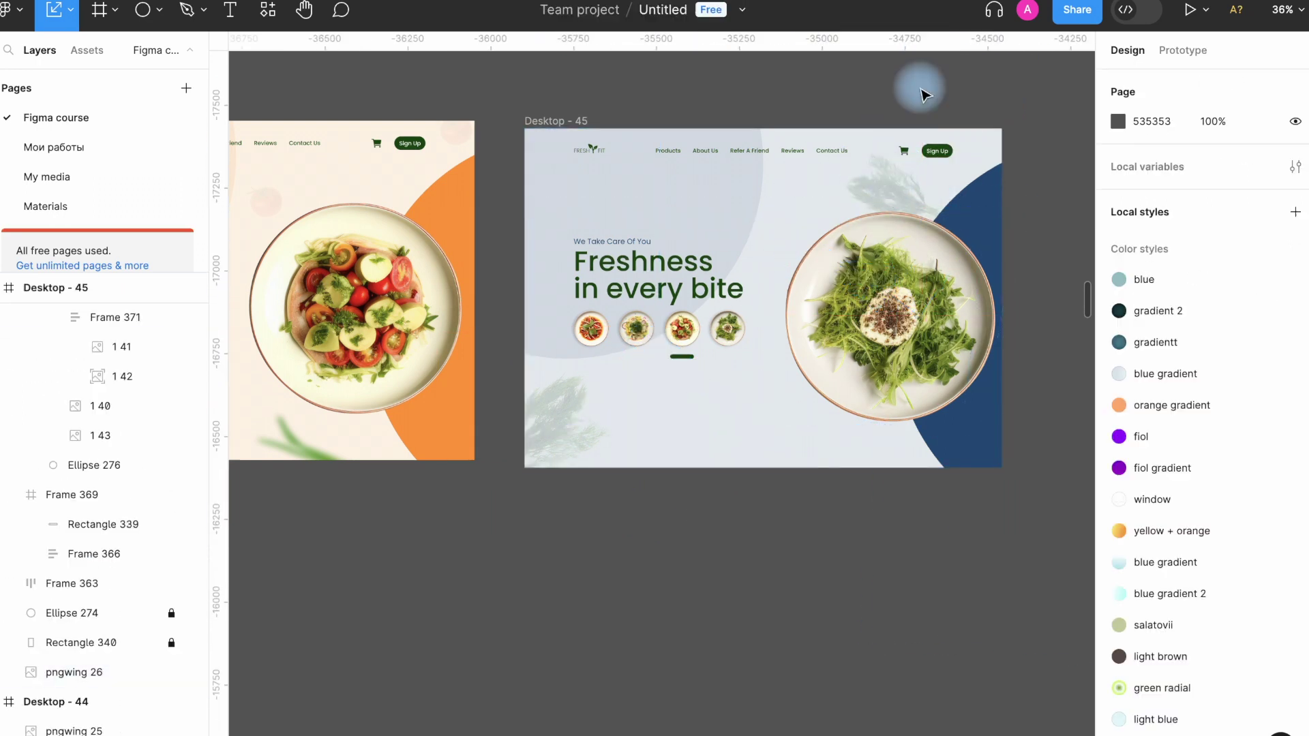
{"action": "left_click_drag", "start_coordinate": [997, 127], "coordinate": [1016, 157]}
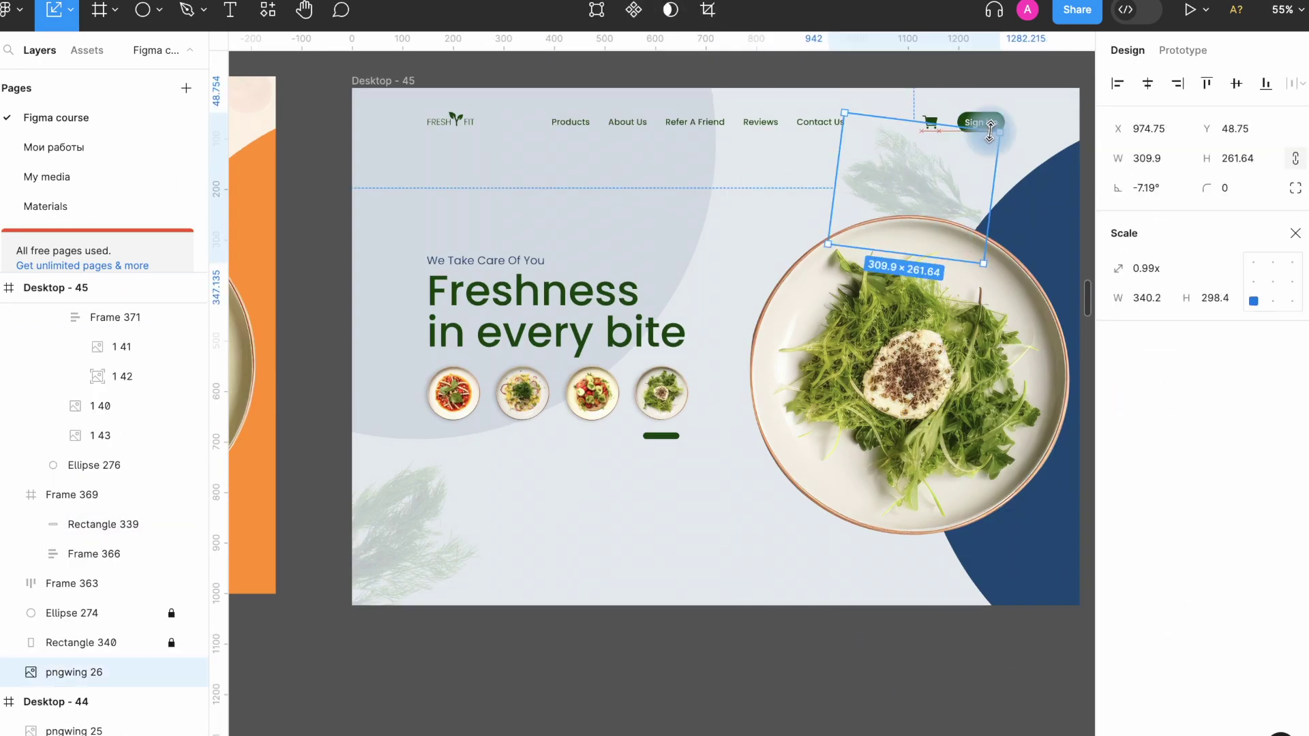
{"action": "left_click_drag", "start_coordinate": [931, 168], "coordinate": [962, 137]}
{"action": "left_click_drag", "start_coordinate": [1035, 131], "coordinate": [955, 172]}
Scale down the carrot slices image in the lower part of Desktop - 45 and rotate the cropped slice
{"action": "left_click", "coordinate": [711, 705]}
{"action": "scroll", "coordinate": [716, 699], "scroll_direction": "down", "scroll_amount": 5}
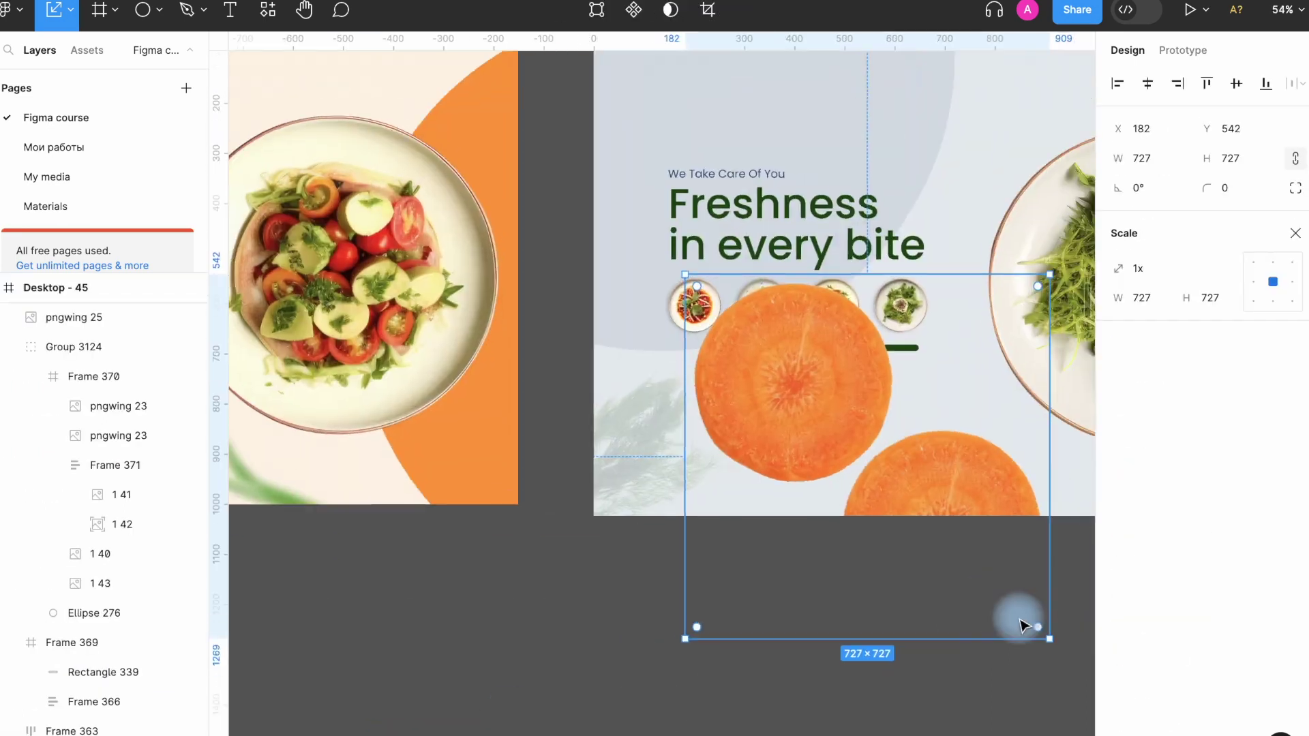
{"action": "left_click_drag", "start_coordinate": [1016, 619], "coordinate": [682, 409]}
{"action": "key", "text": "v"}
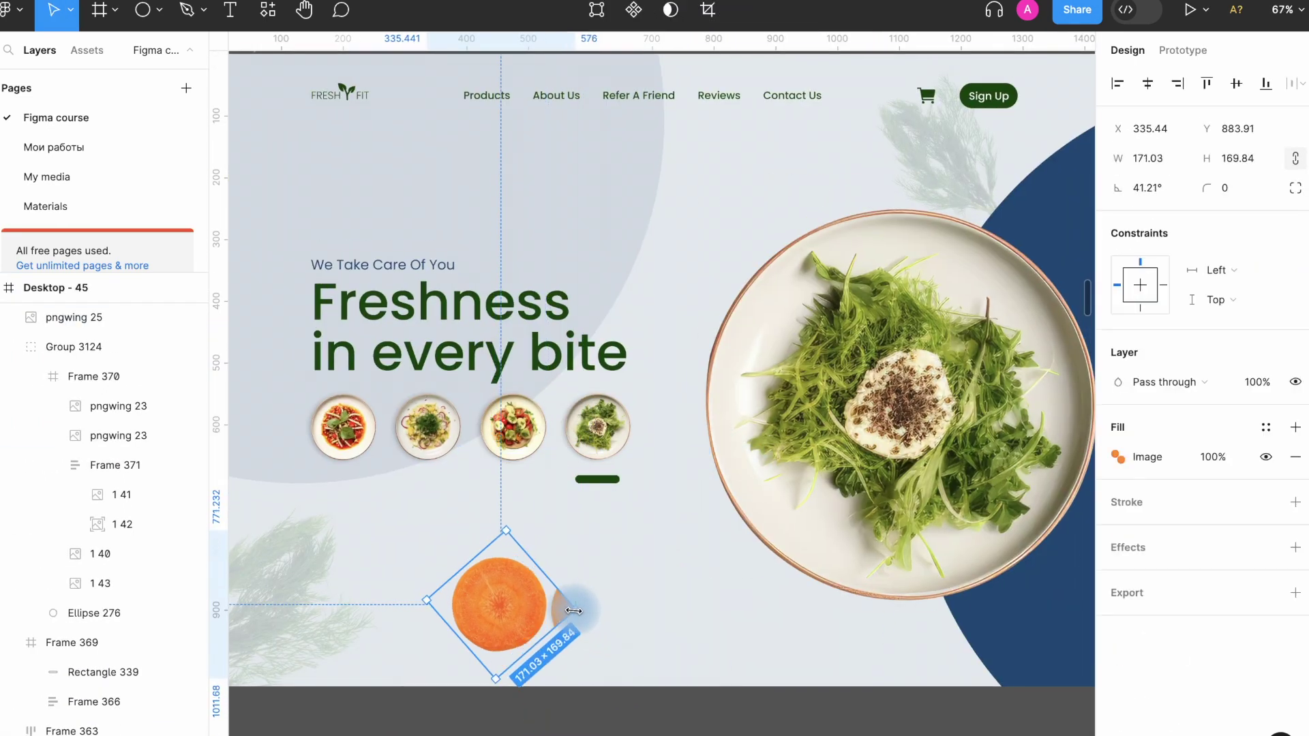
{"action": "left_click_drag", "start_coordinate": [569, 614], "coordinate": [561, 610]}
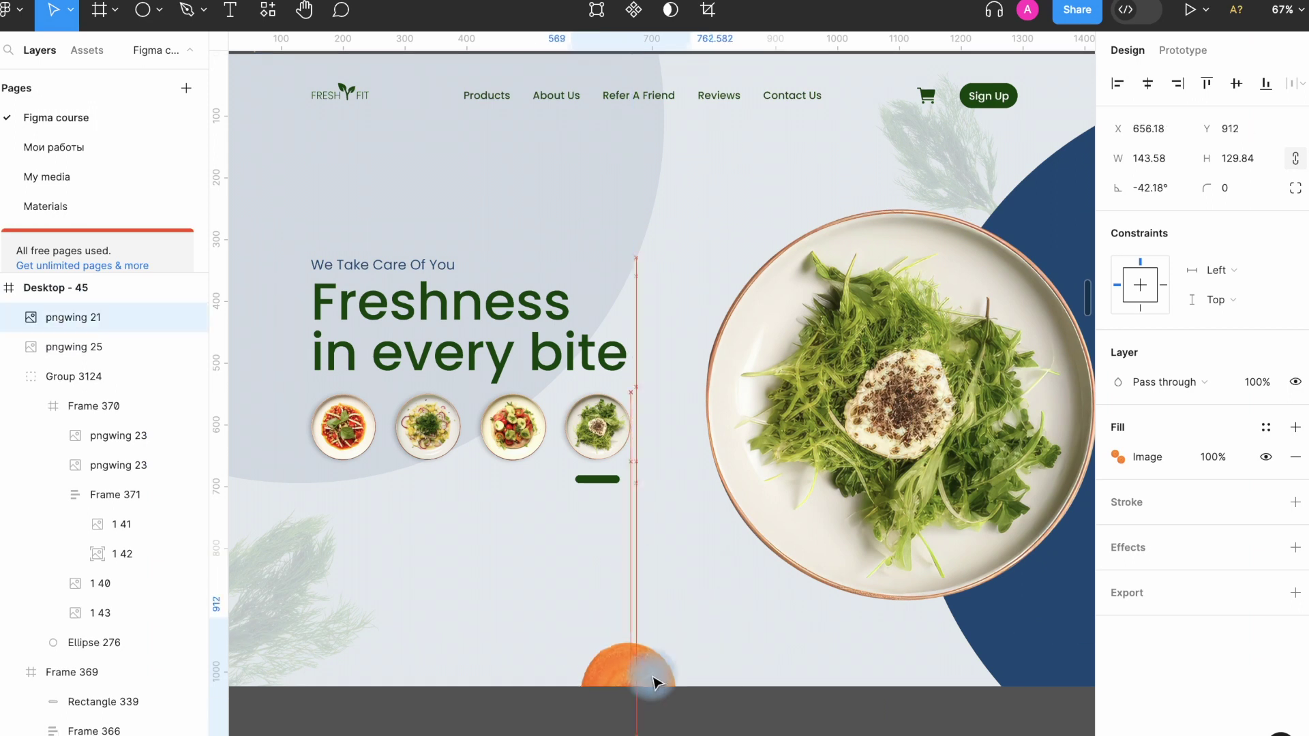
Set the carrot slice's opacity to 40% and place a copy rotated to about -131° at the frame's left edge
{"action": "key", "text": "4"}
{"action": "left_click_drag", "start_coordinate": [576, 688], "coordinate": [348, 304]}
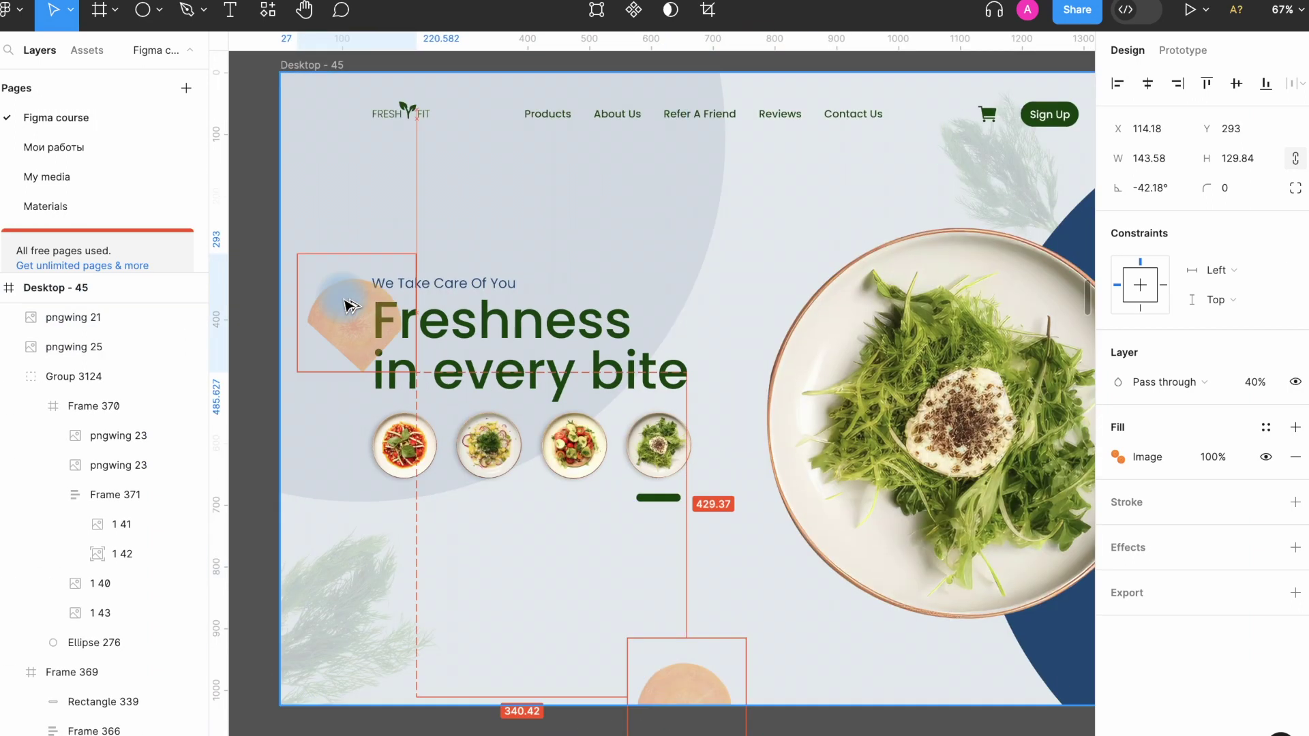
{"action": "left_click_drag", "start_coordinate": [338, 253], "coordinate": [378, 317]}
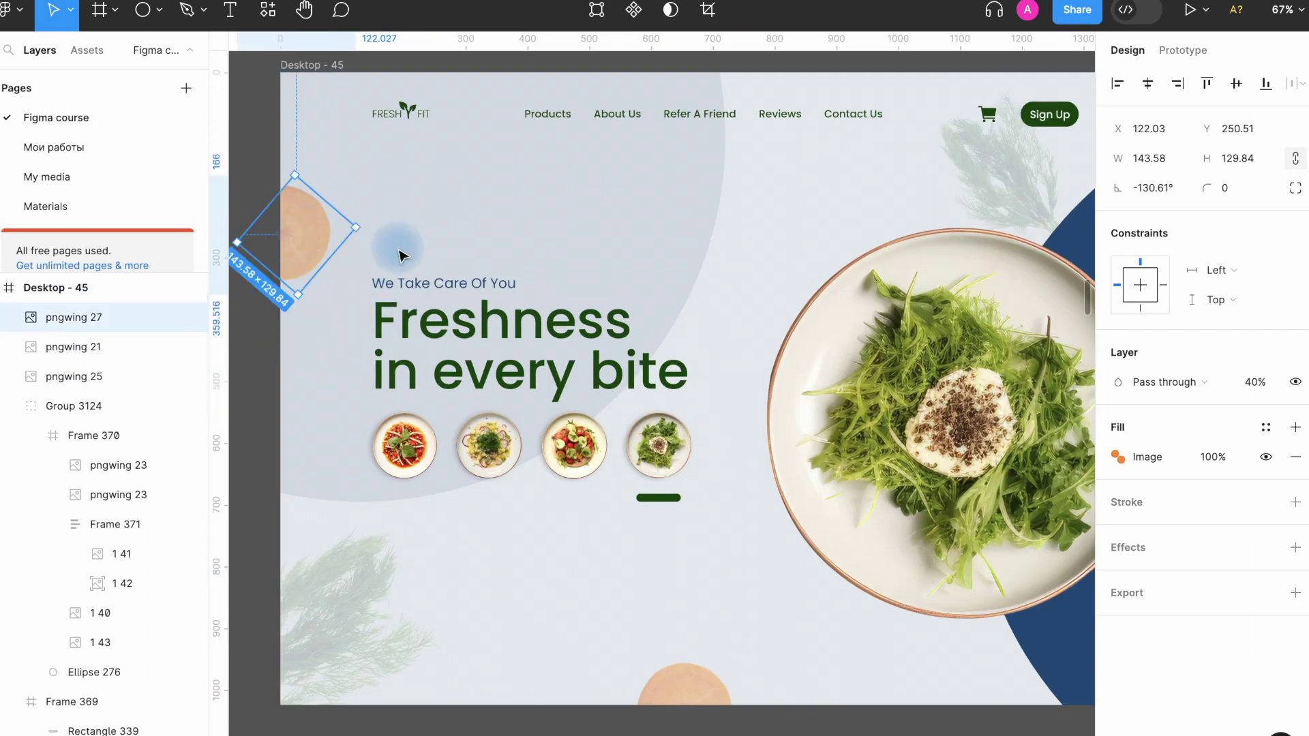
Apply a layer blur of 20 to the carrot slice copy and adjust its angle slightly
{"action": "left_click", "coordinate": [1295, 547]}
{"action": "left_click", "coordinate": [1199, 577]}
{"action": "left_click", "coordinate": [1227, 601]}
{"action": "left_click", "coordinate": [1119, 577]}
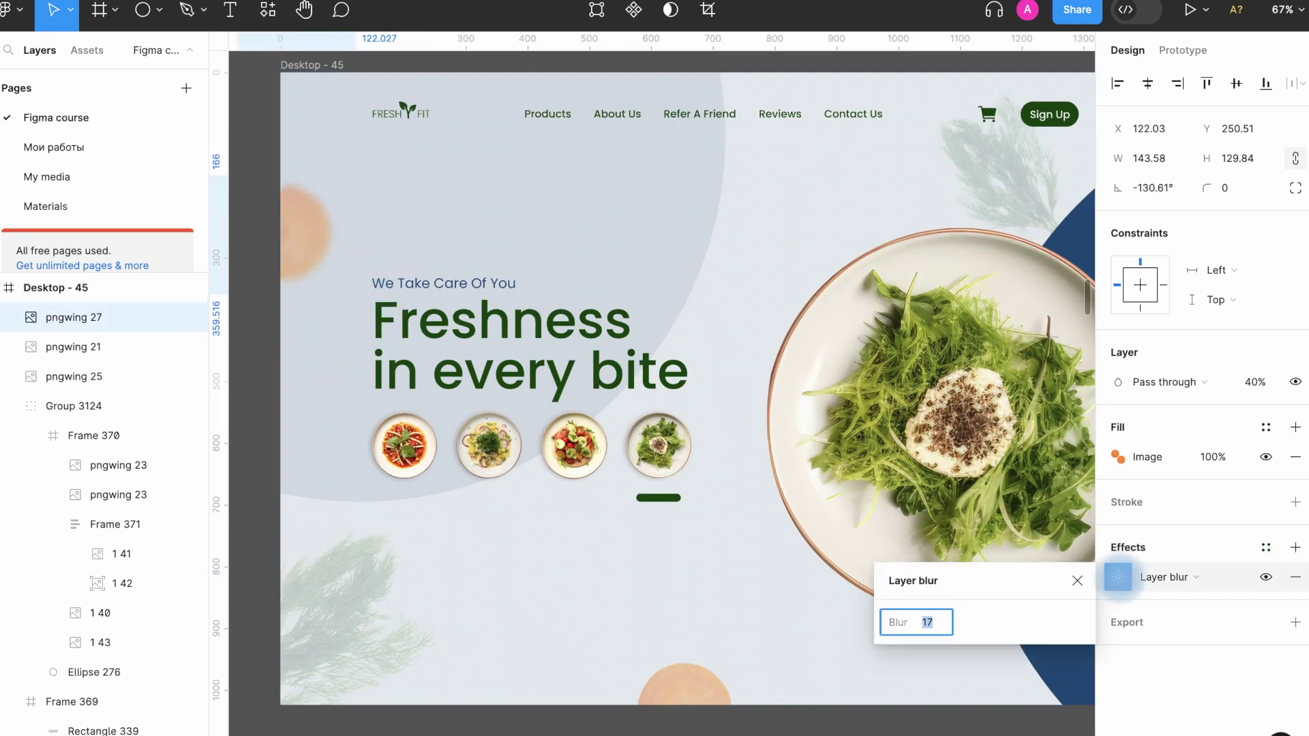
{"action": "type", "text": "20"}
{"action": "left_click_drag", "start_coordinate": [368, 231], "coordinate": [366, 214]}
{"action": "left_click", "coordinate": [254, 348]}
Rename the image layer of the fourth plate thumbnail in frame 4 as "fourth salad"
{"action": "scroll", "coordinate": [328, 351], "scroll_direction": "down", "scroll_amount": 4}
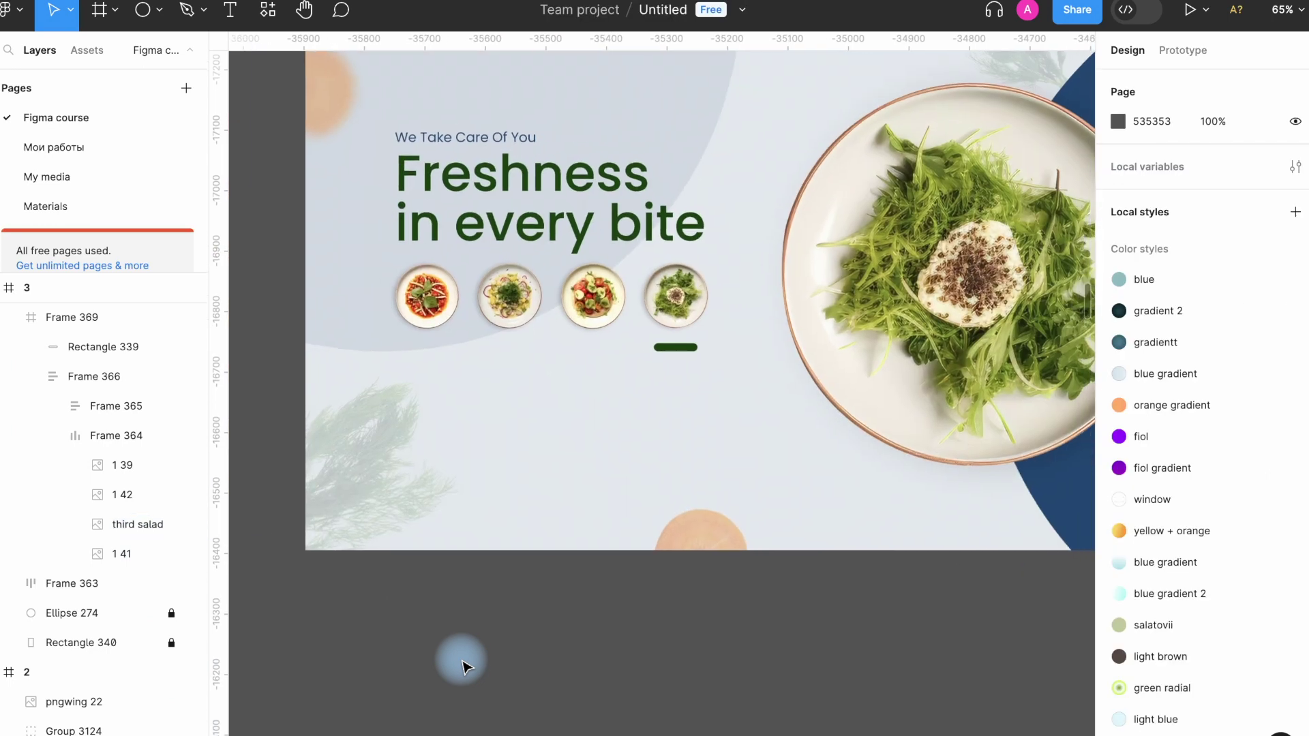
{"action": "double_click", "coordinate": [677, 309]}
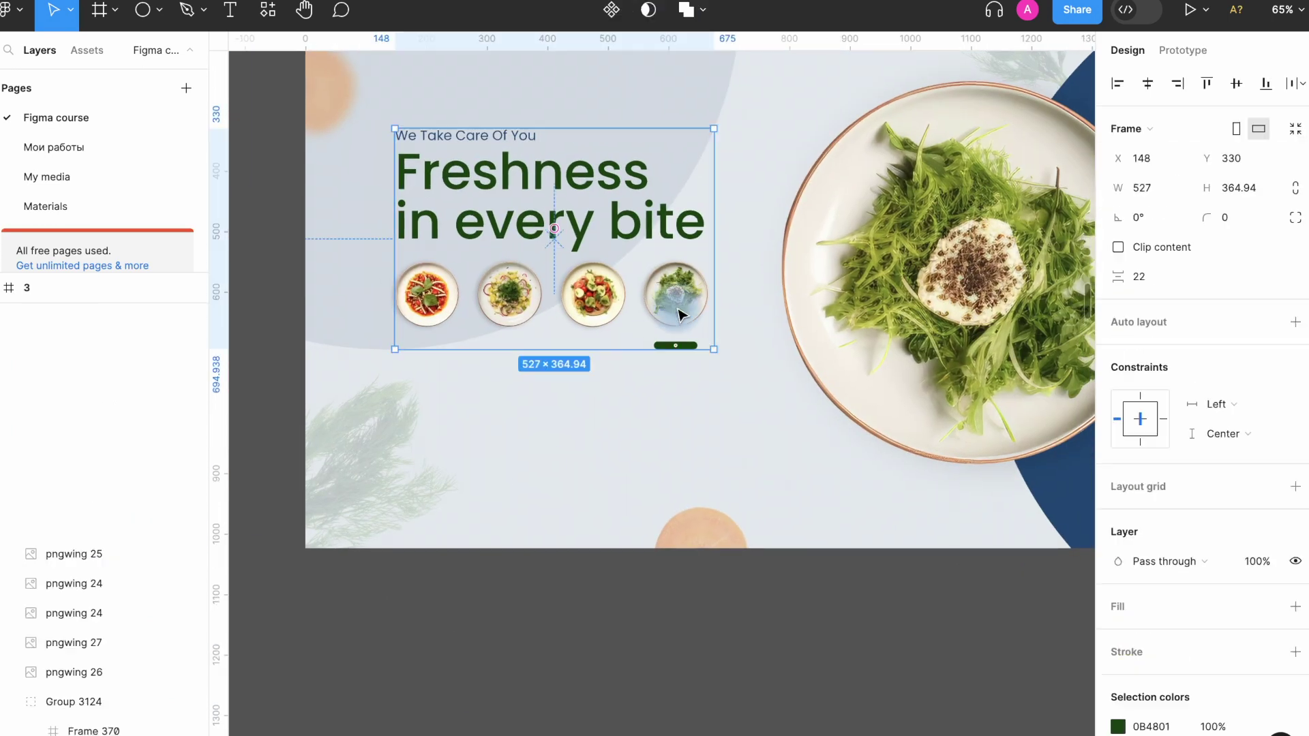
{"action": "double_click", "coordinate": [678, 309]}
{"action": "double_click", "coordinate": [681, 313]}
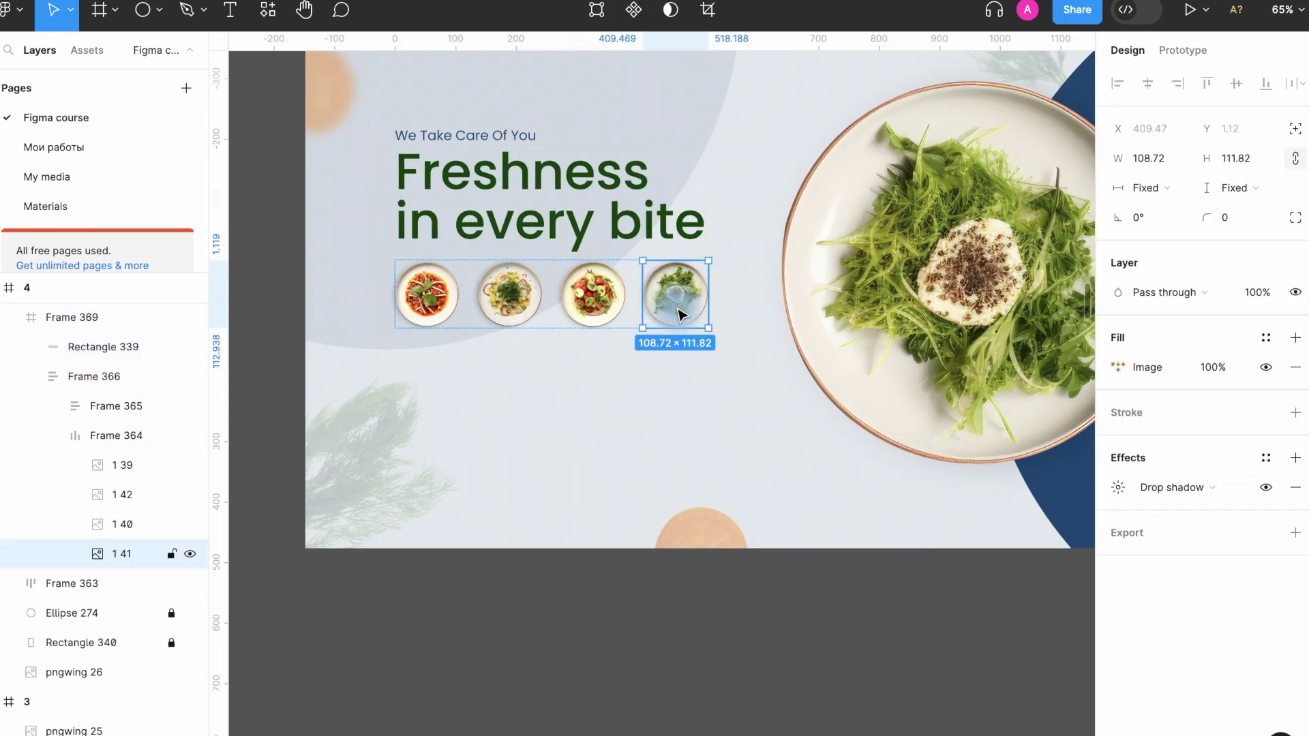
{"action": "left_click", "coordinate": [129, 556]}
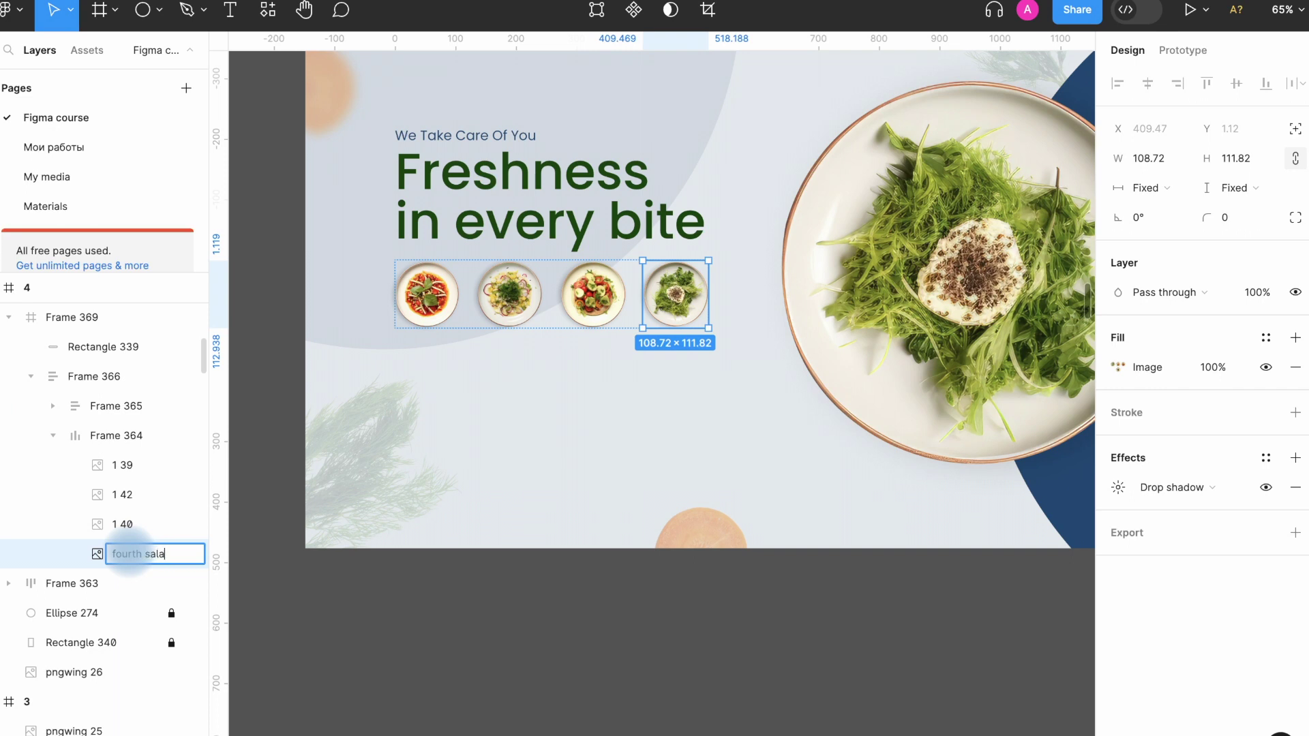
{"action": "left_click", "coordinate": [380, 622]}
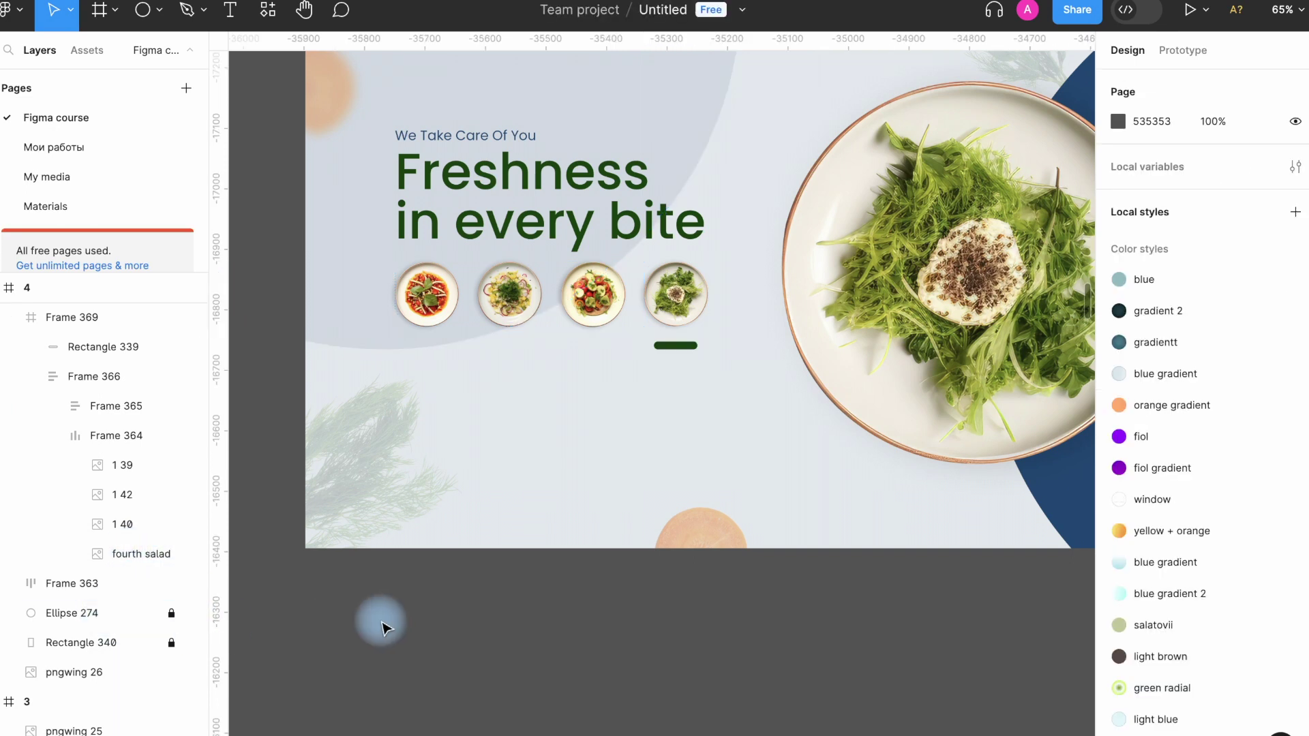
Connect the second plate thumbnail in frame 1 to frame 2 with an on-click navigation interaction
{"action": "scroll", "coordinate": [380, 622], "scroll_direction": "down", "scroll_amount": 5}
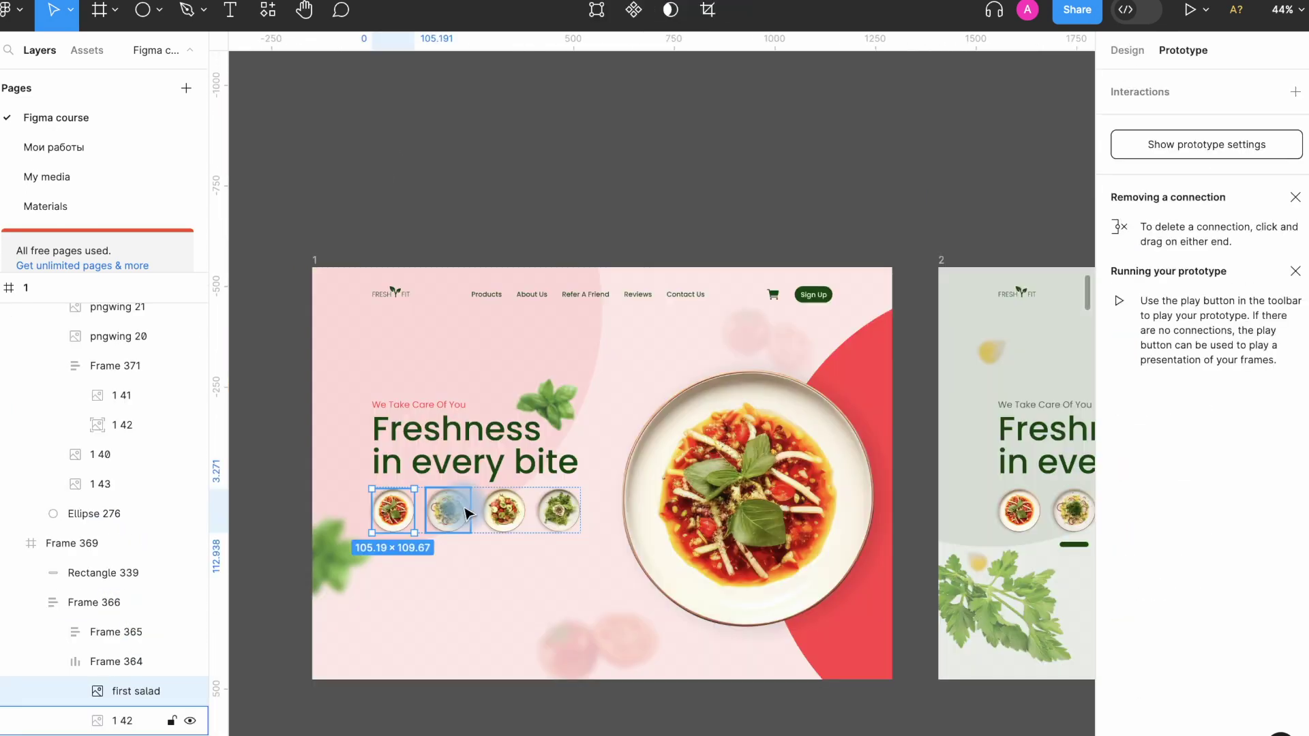
{"action": "left_click", "coordinate": [465, 514]}
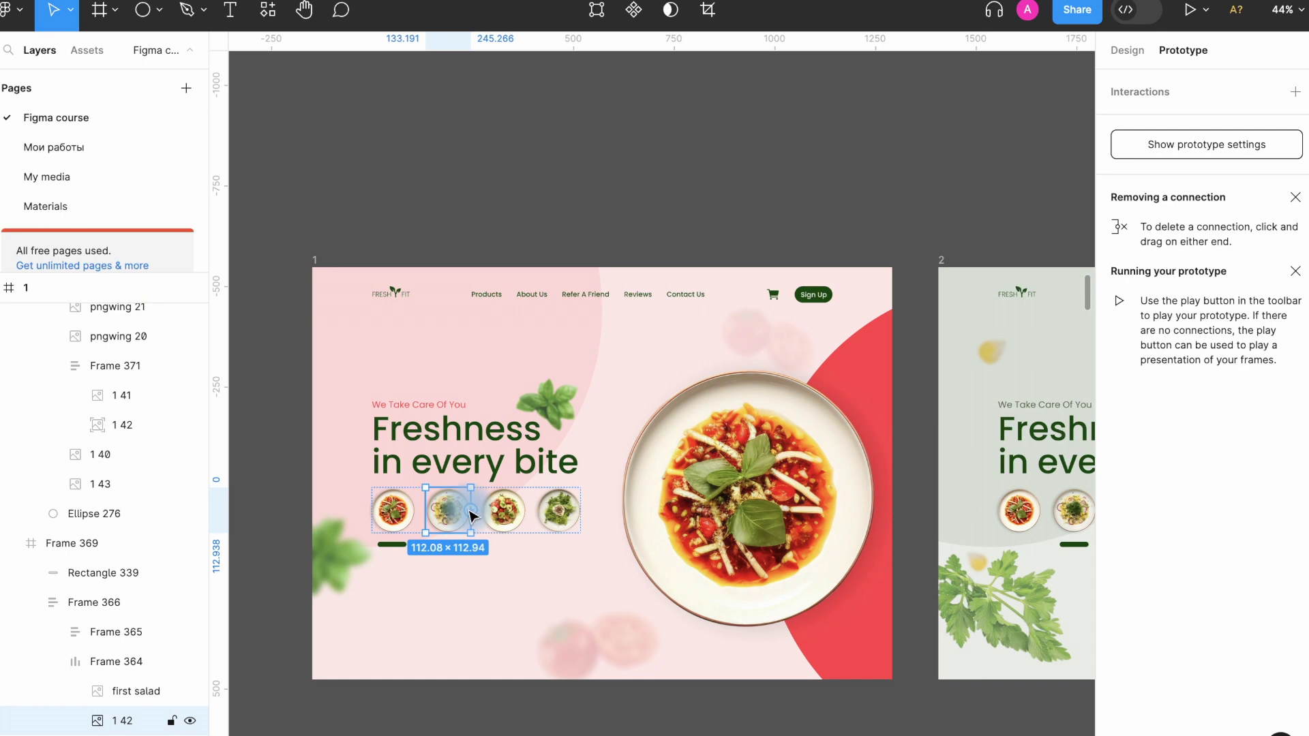
{"action": "scroll", "coordinate": [475, 519], "scroll_direction": "right", "scroll_amount": 3}
{"action": "scroll", "coordinate": [474, 518], "scroll_direction": "down", "scroll_amount": 1}
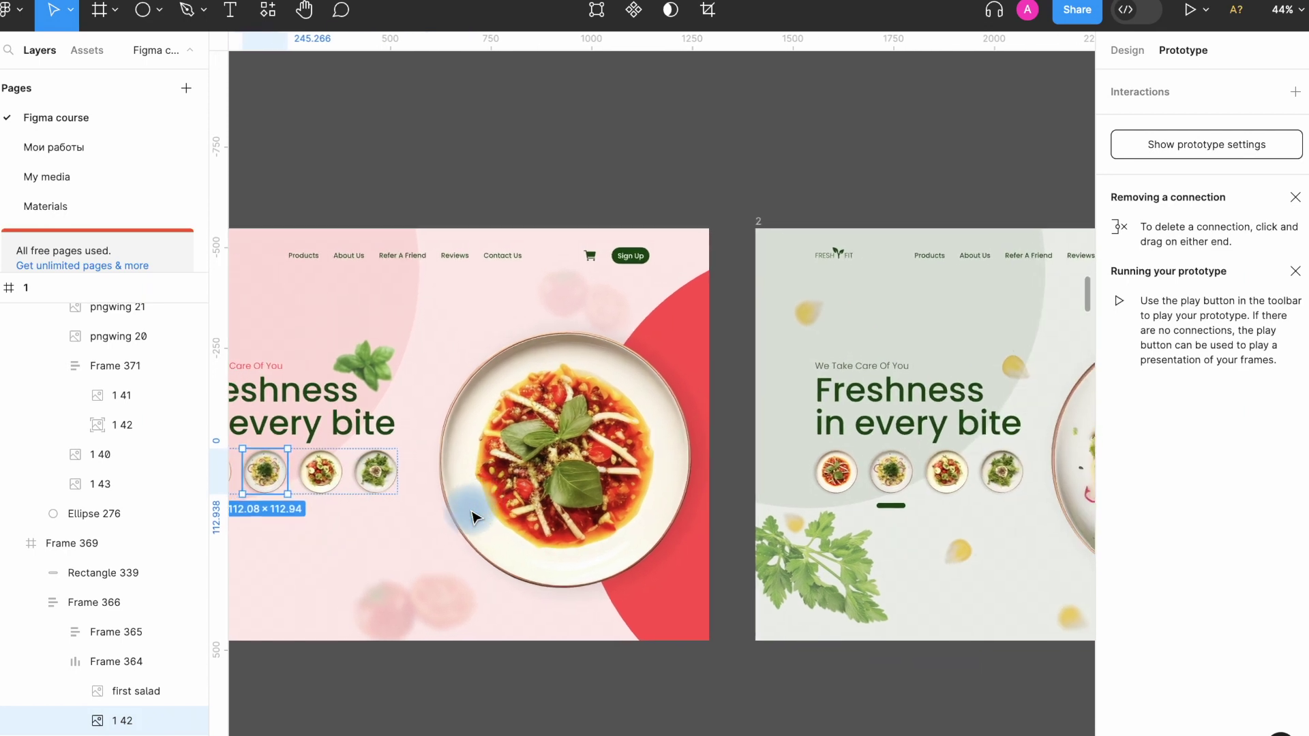
{"action": "scroll", "coordinate": [473, 518], "scroll_direction": "left", "scroll_amount": 1}
{"action": "left_click_drag", "start_coordinate": [355, 477], "coordinate": [831, 254]}
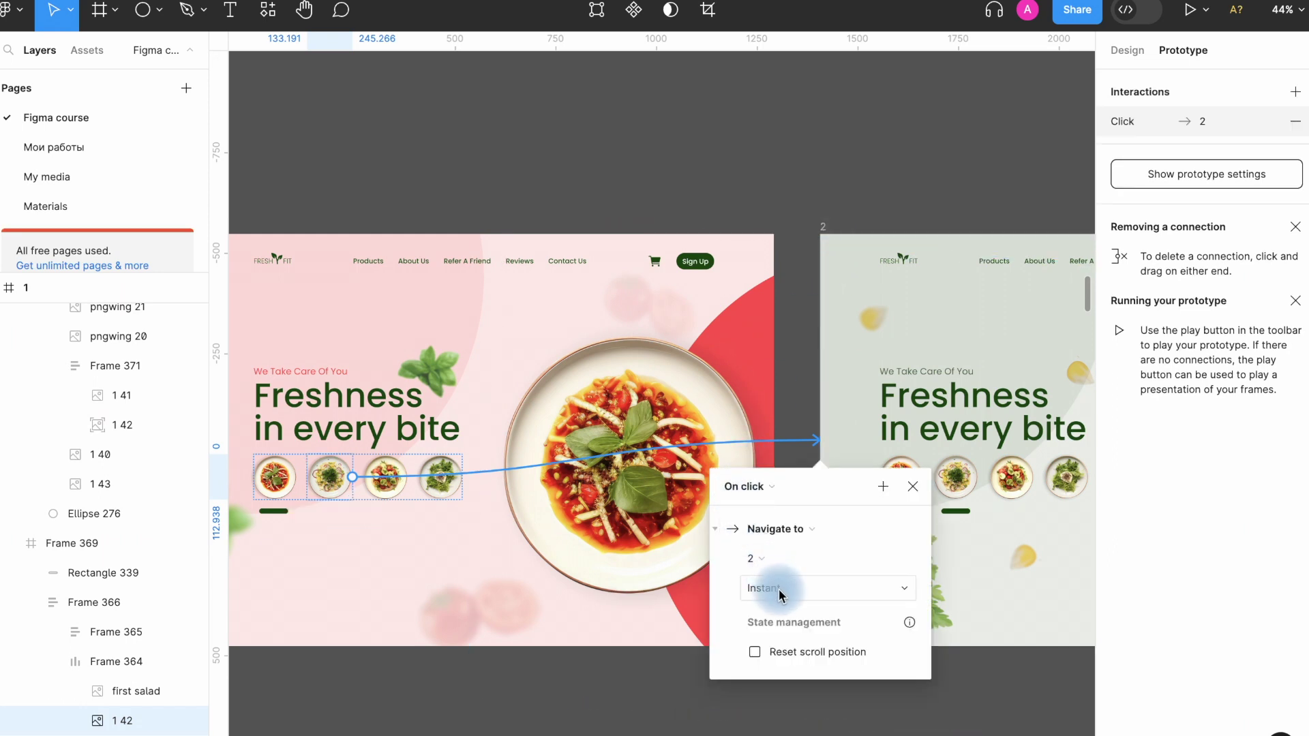
Set the transition from frame 1 to frame 2 to Smart animate with Ease out and a 600 ms duration
{"action": "left_click", "coordinate": [862, 591]}
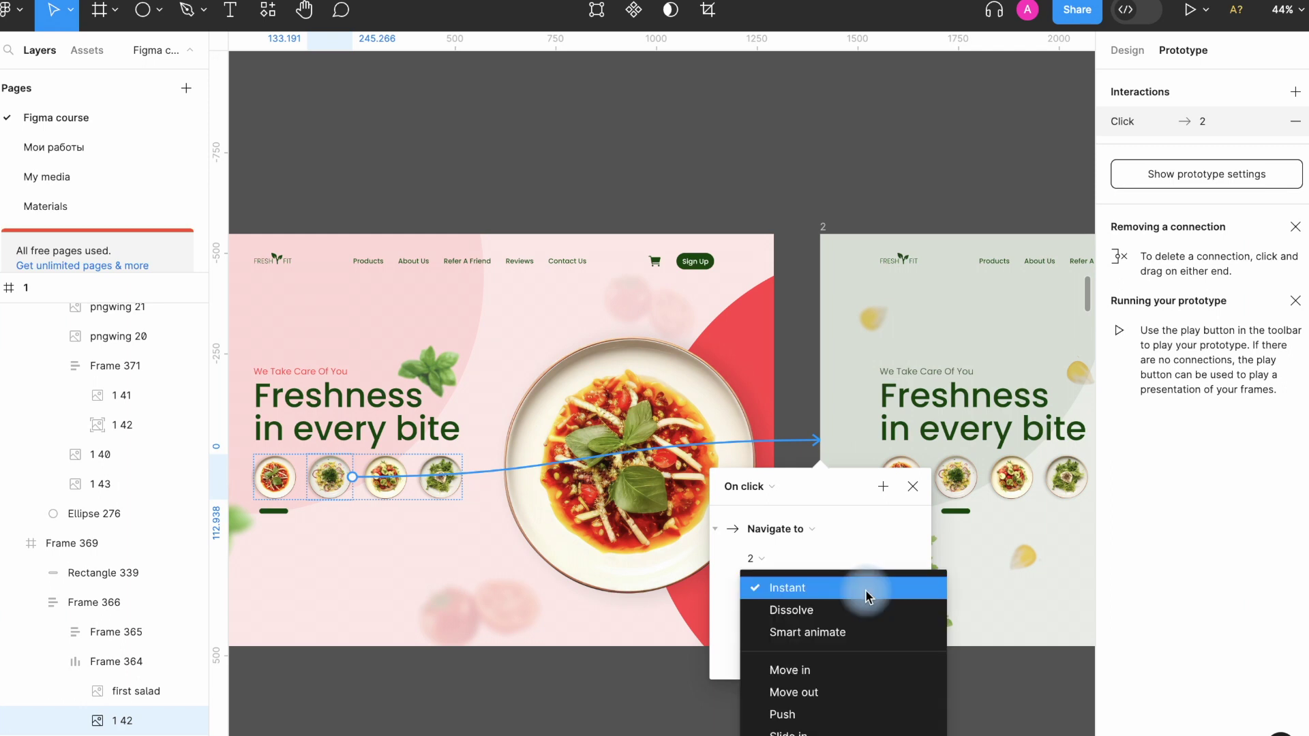
{"action": "left_click", "coordinate": [861, 629]}
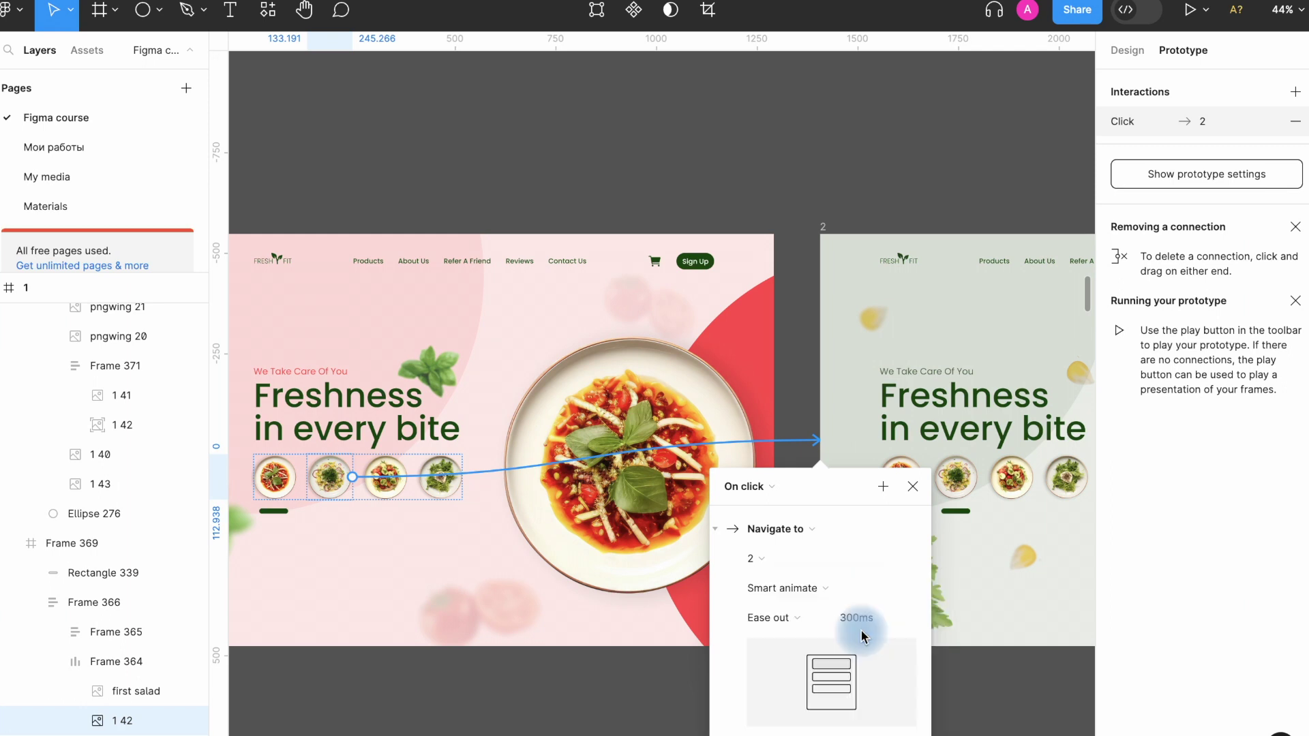
{"action": "left_click", "coordinate": [841, 599]}
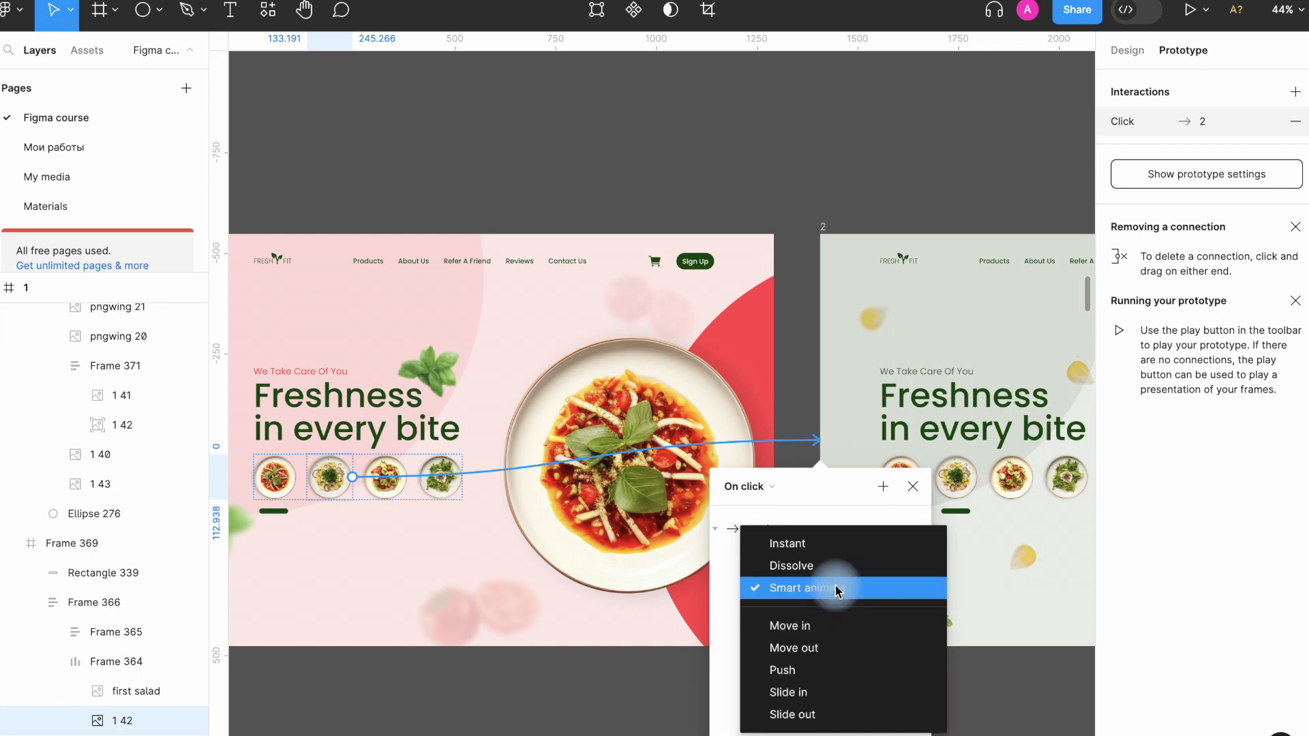
{"action": "left_click", "coordinate": [838, 591]}
{"action": "scroll", "coordinate": [829, 599], "scroll_direction": "down", "scroll_amount": 4}
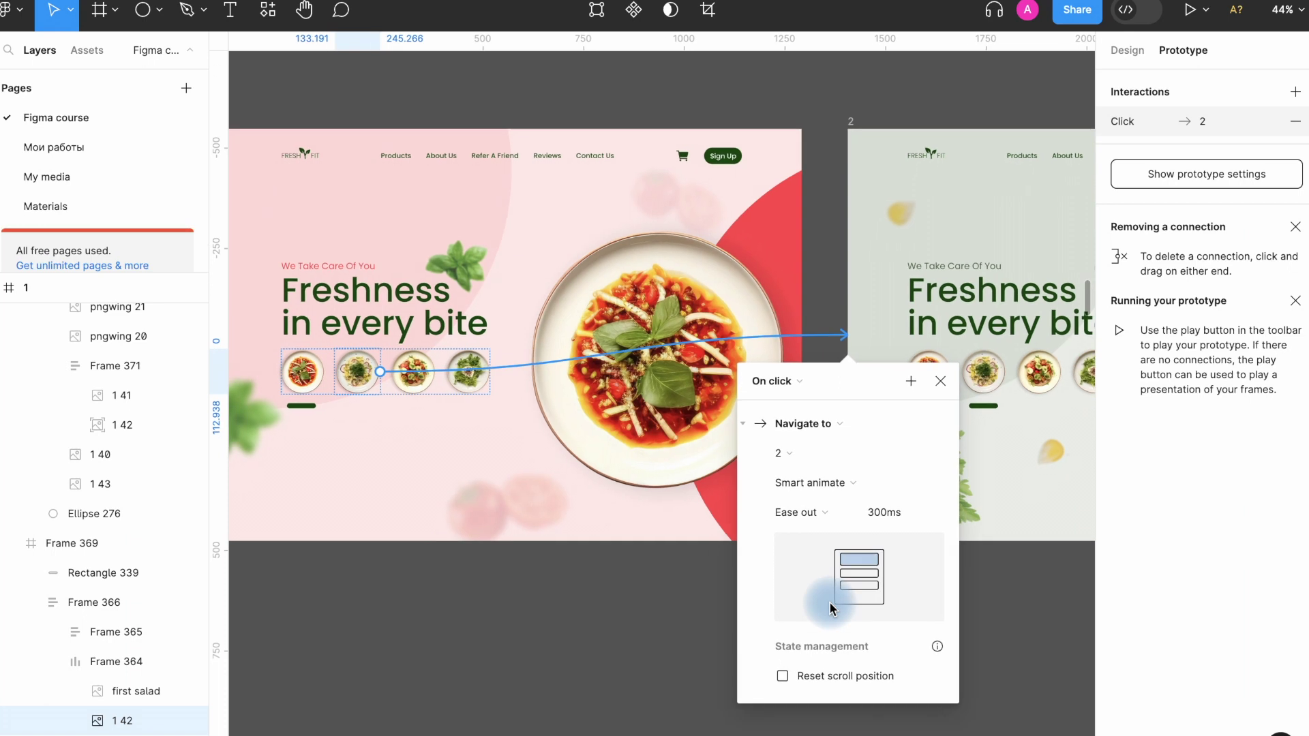
{"action": "left_click", "coordinate": [888, 492]}
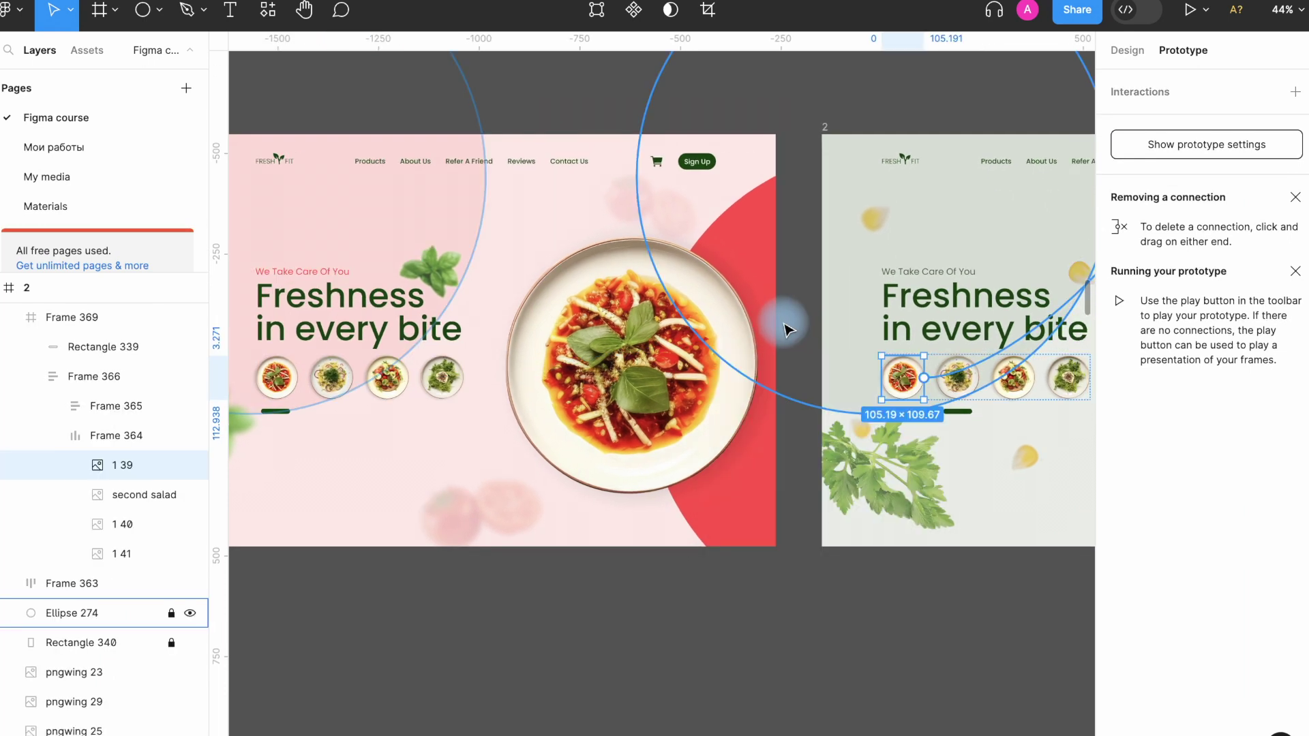
Link frame 2's first thumbnail to frame 1 and its third thumbnail to frame 3, on click with Smart animate, Ease out, 600 ms
{"action": "left_click_drag", "start_coordinate": [784, 325], "coordinate": [786, 330]}
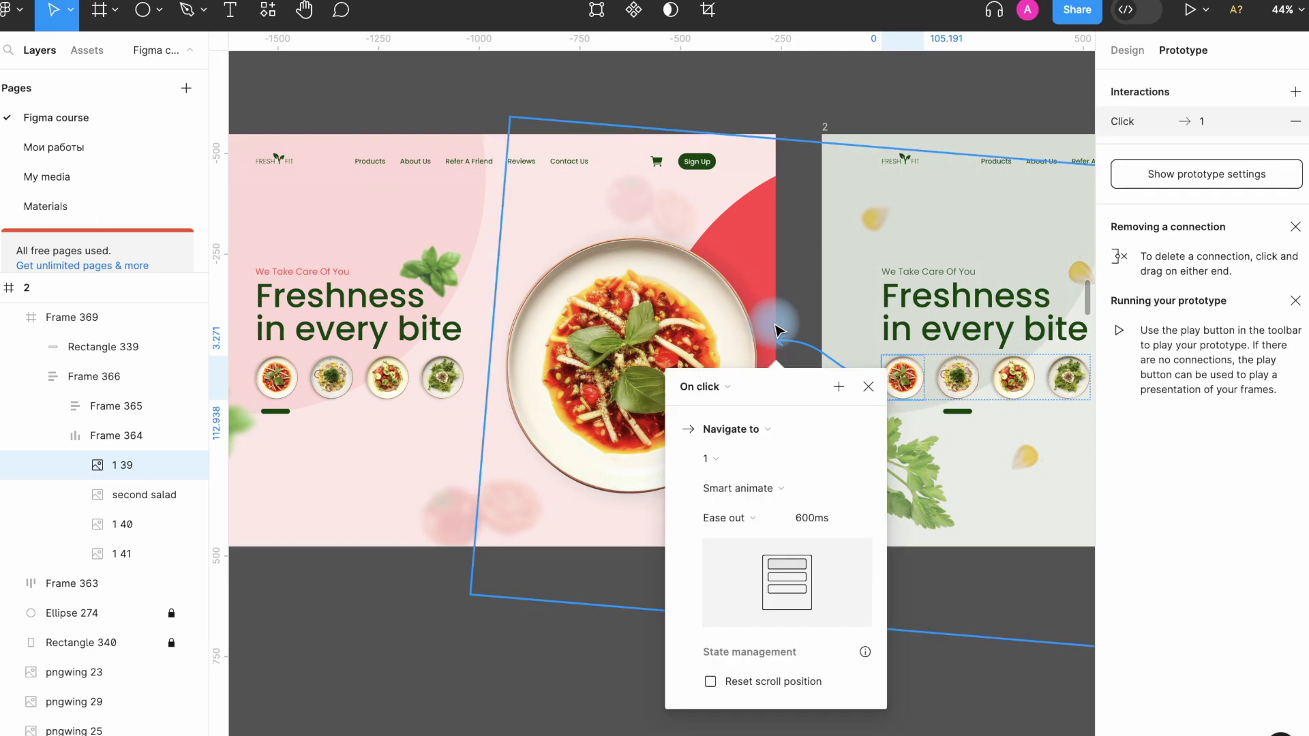
{"action": "left_click", "coordinate": [870, 393]}
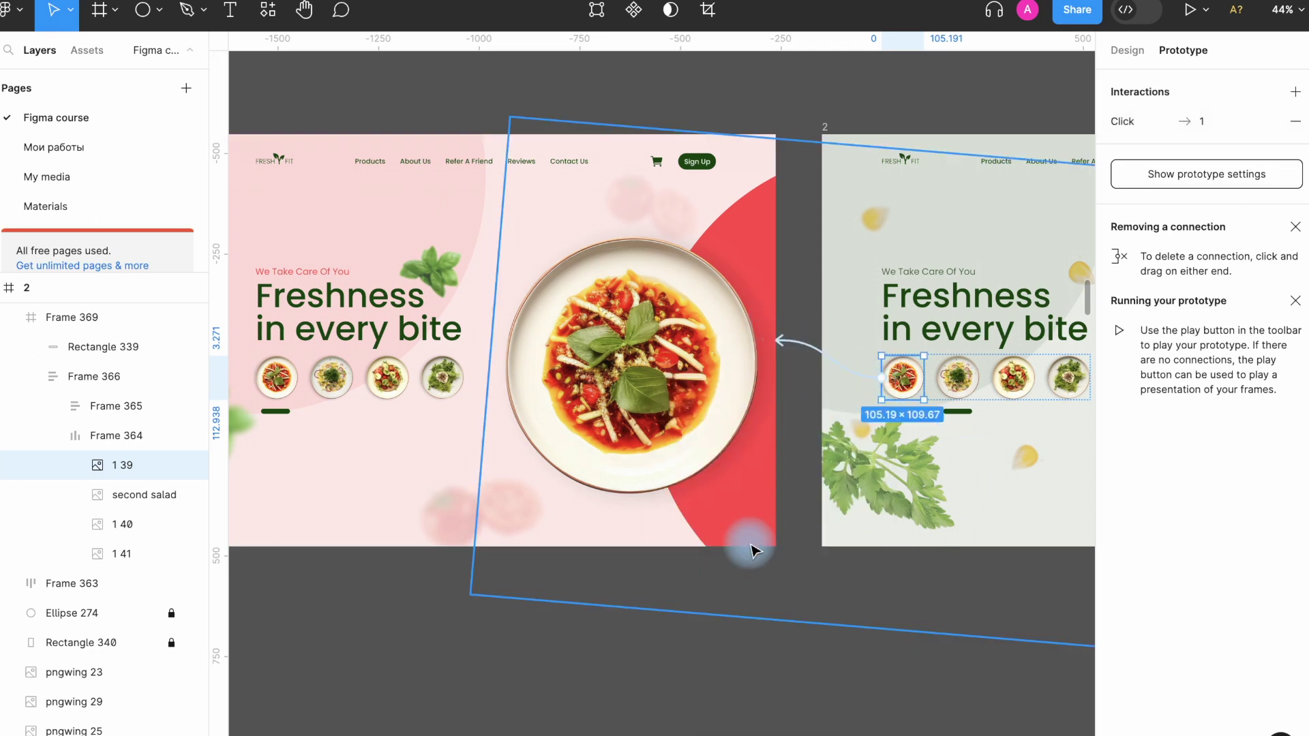
{"action": "scroll", "coordinate": [740, 558], "scroll_direction": "right", "scroll_amount": 10}
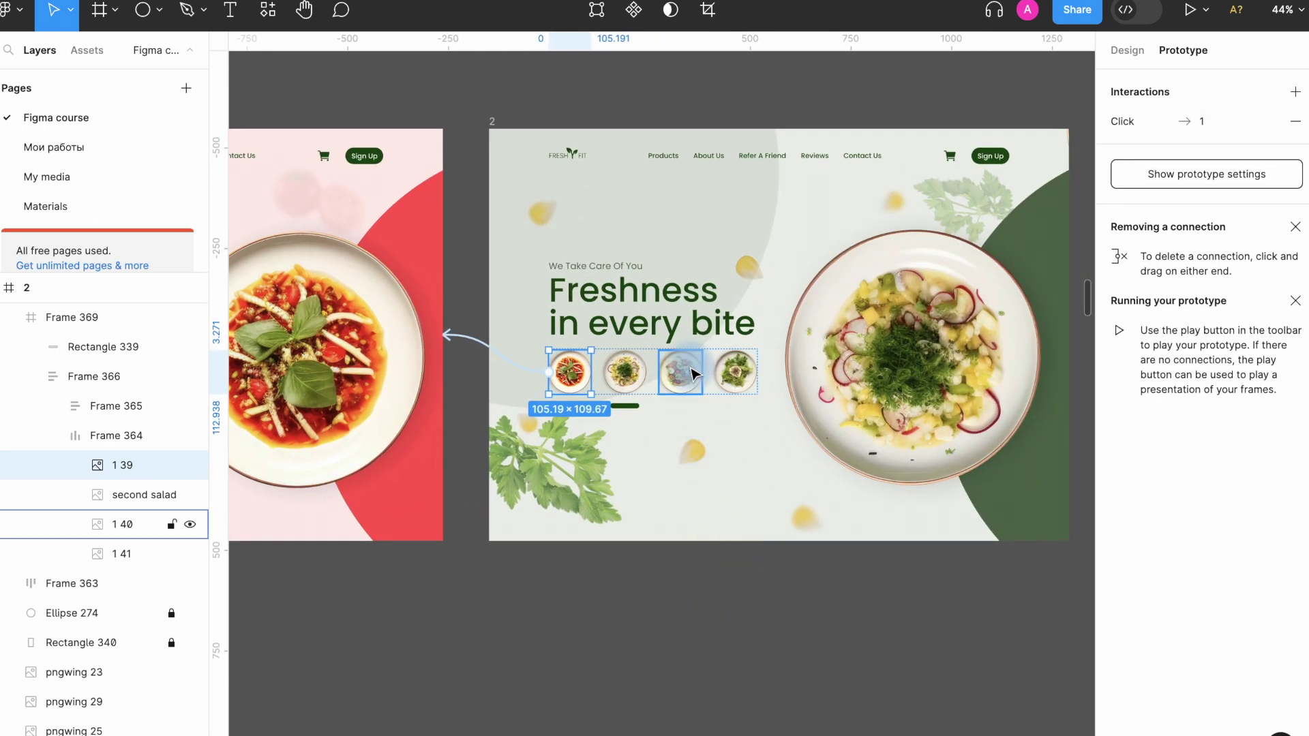
{"action": "scroll", "coordinate": [689, 370], "scroll_direction": "right", "scroll_amount": 8}
{"action": "left_click", "coordinate": [404, 386]}
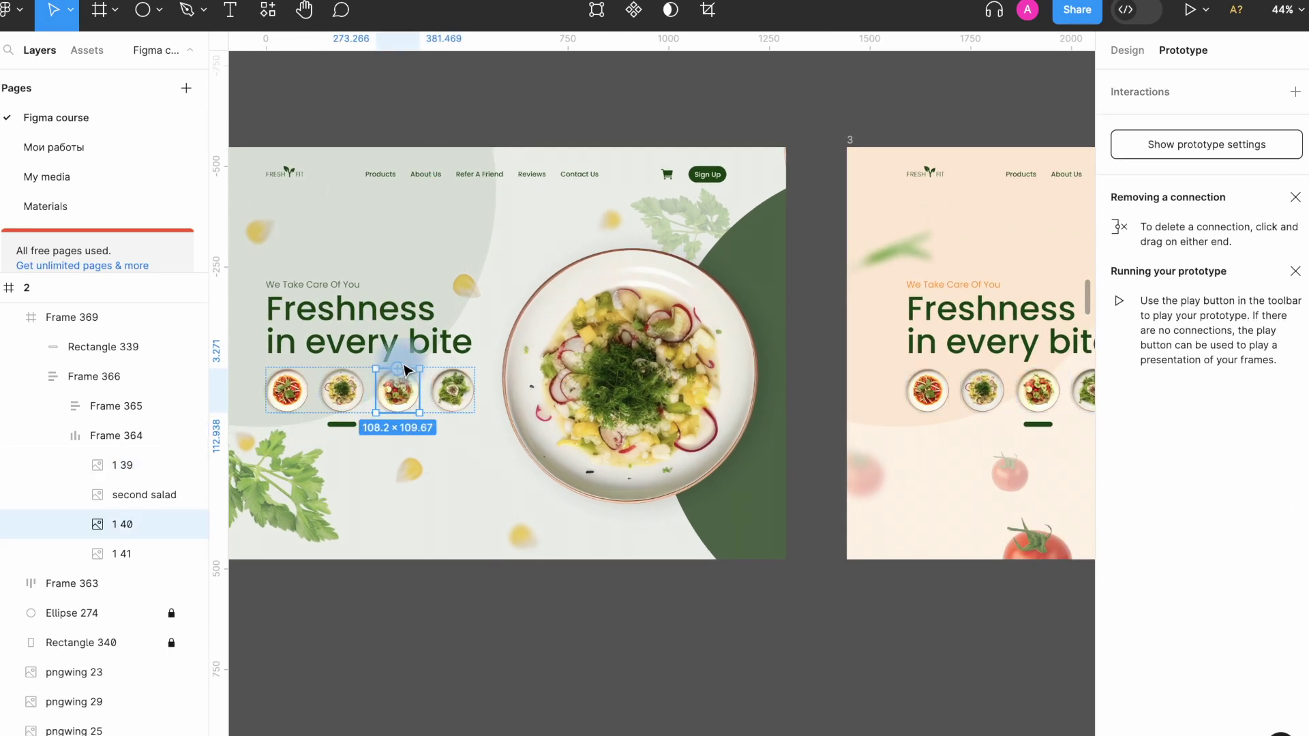
{"action": "left_click_drag", "start_coordinate": [419, 391], "coordinate": [863, 193]}
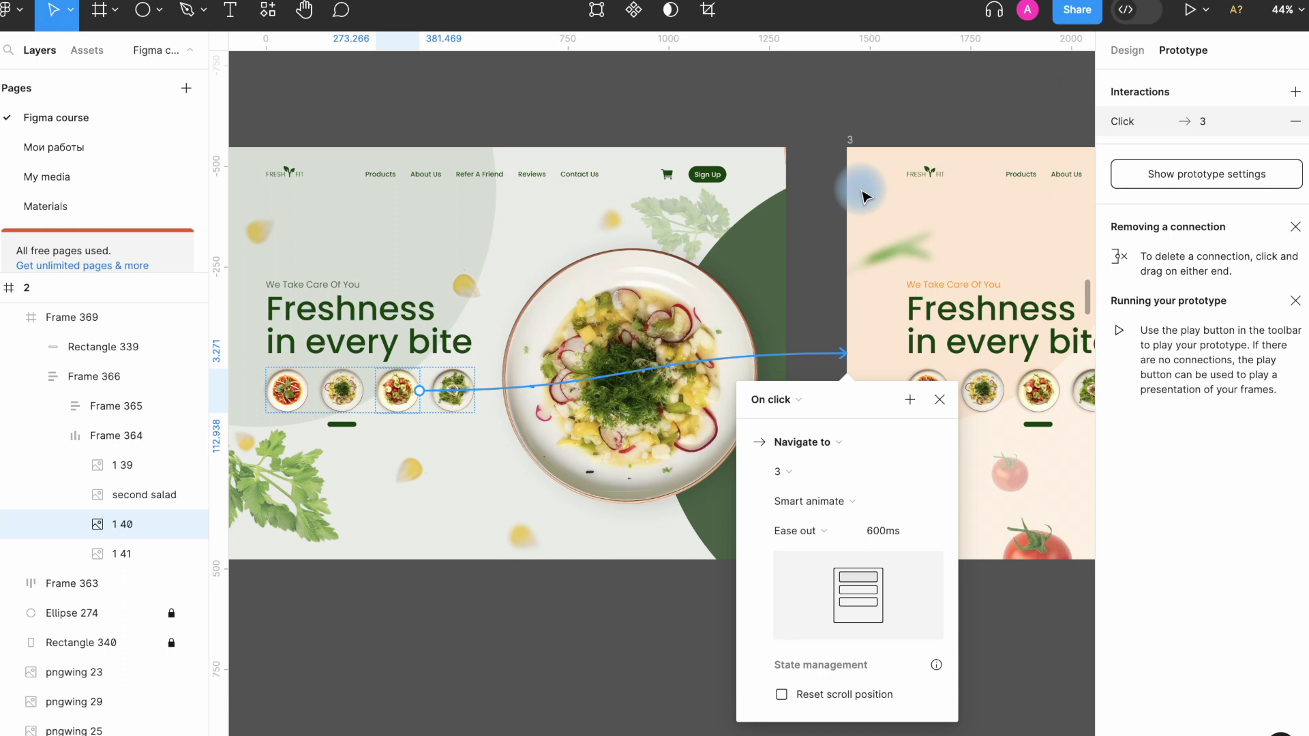
{"action": "left_click", "coordinate": [940, 409]}
Connect the second plate thumbnail in frame 3 back to frame 2 with an on-click interaction
{"action": "scroll", "coordinate": [886, 382], "scroll_direction": "right", "scroll_amount": 3}
{"action": "left_click", "coordinate": [873, 388]}
{"action": "left_click", "coordinate": [873, 387]}
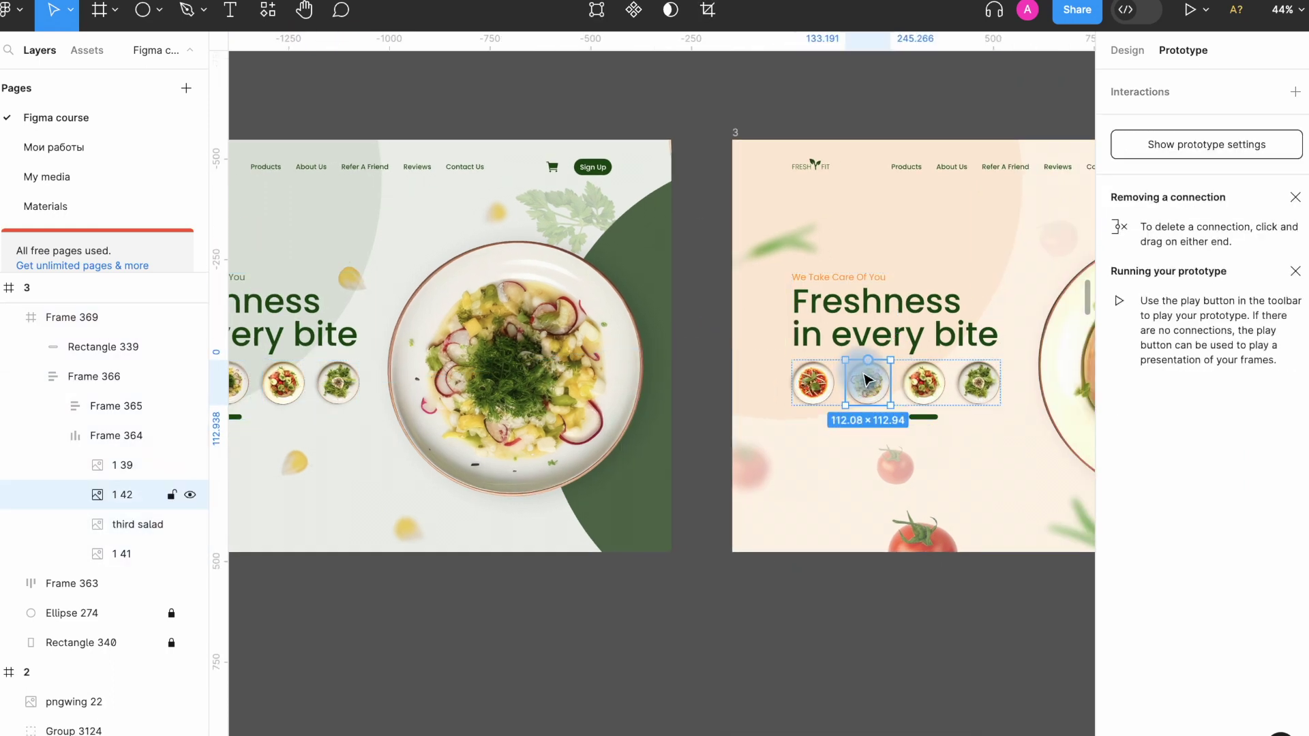
{"action": "left_click_drag", "start_coordinate": [847, 384], "coordinate": [673, 346]}
{"action": "left_click", "coordinate": [762, 394]}
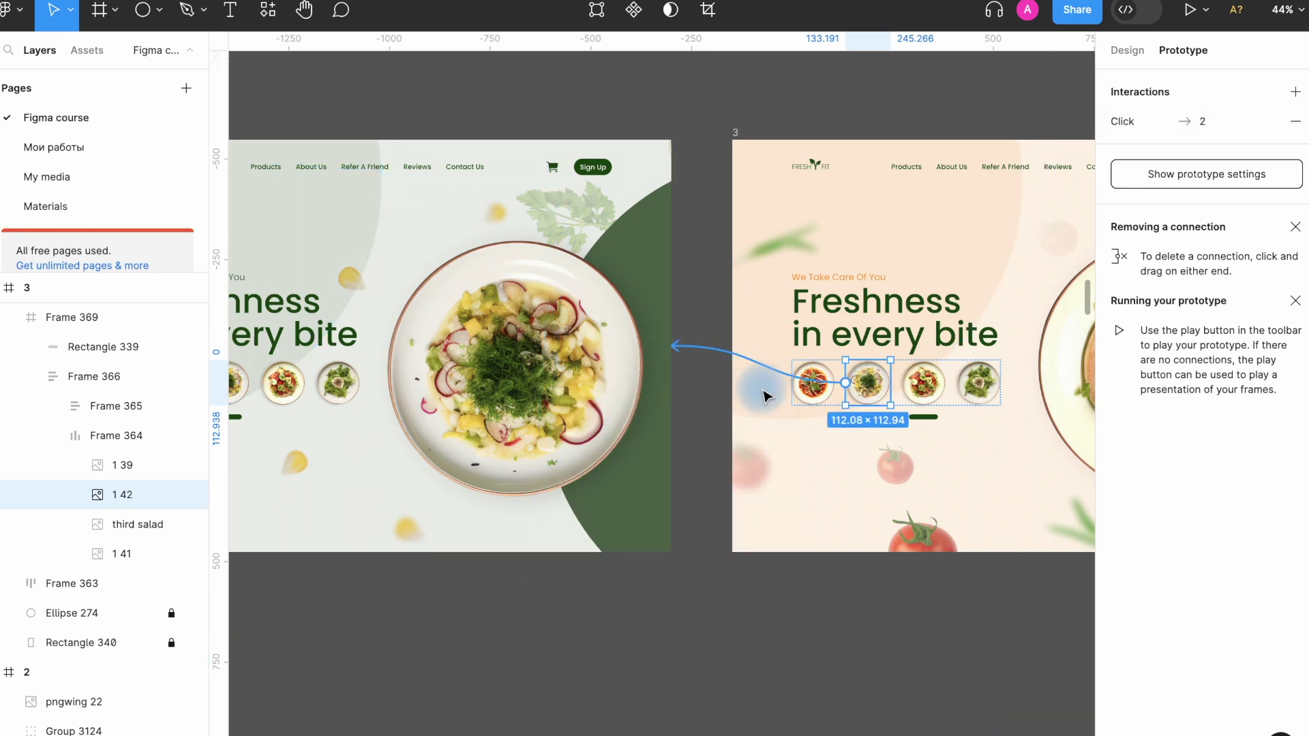
Connect the "third salad" thumbnail in frame 3 to frame 4 with an on-click interaction
{"action": "scroll", "coordinate": [765, 392], "scroll_direction": "right", "scroll_amount": 5}
{"action": "scroll", "coordinate": [767, 394], "scroll_direction": "right", "scroll_amount": 3}
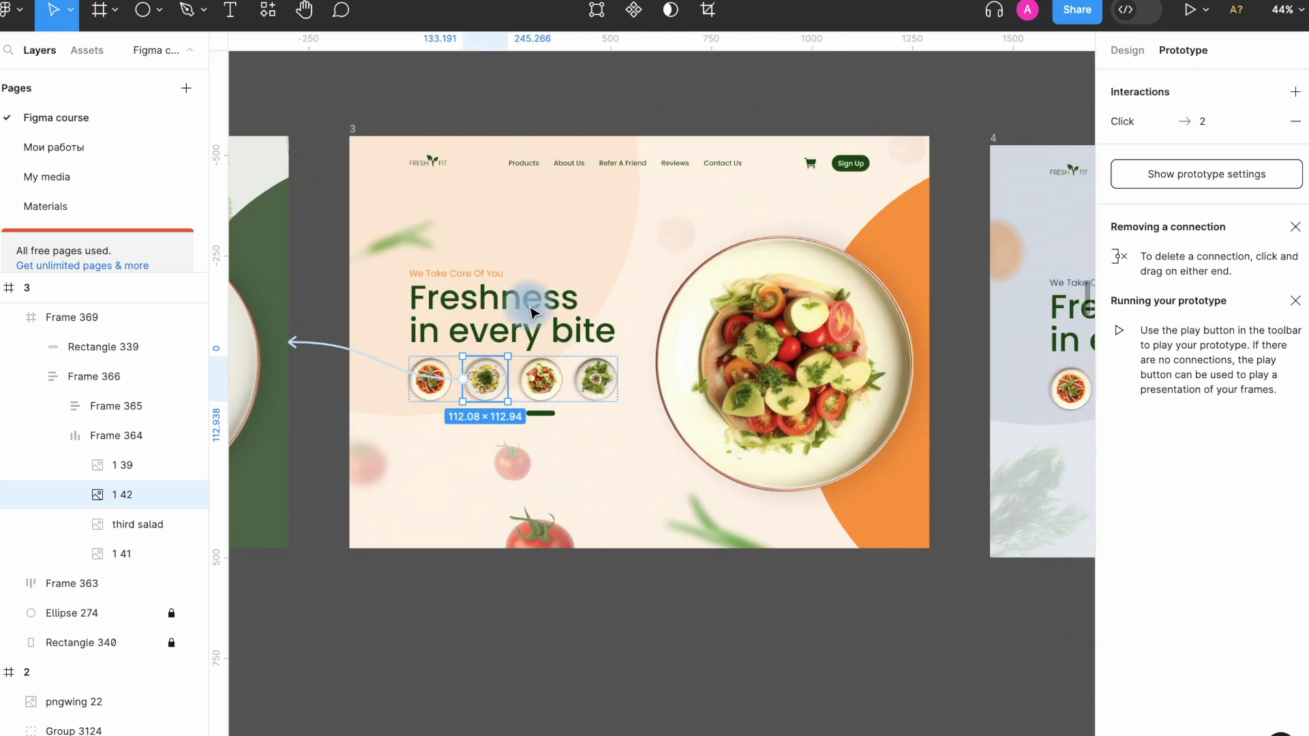
{"action": "left_click", "coordinate": [541, 375]}
{"action": "scroll", "coordinate": [392, 381], "scroll_direction": "right", "scroll_amount": 5}
{"action": "left_click_drag", "start_coordinate": [387, 378], "coordinate": [821, 181]}
{"action": "left_click", "coordinate": [759, 336]}
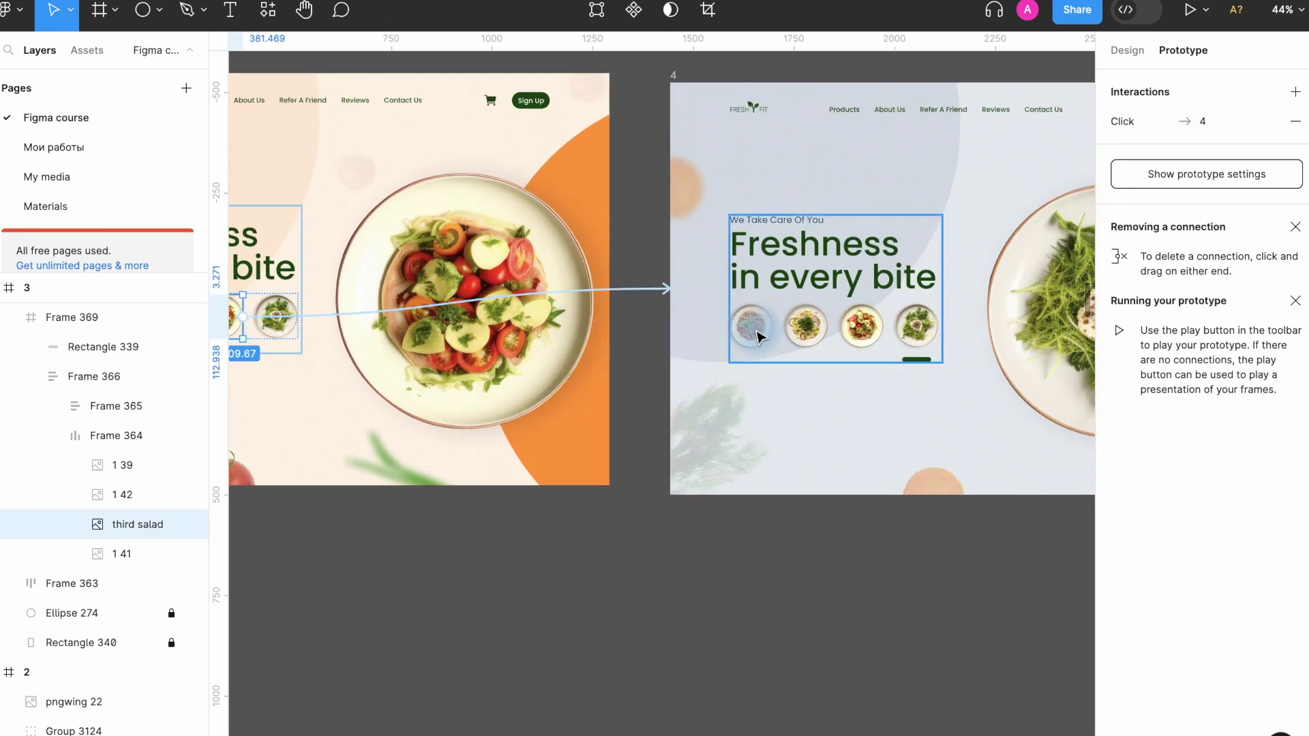
Connect the third plate thumbnail in frame 4 back to frame 3 with an on-click interaction
{"action": "left_click", "coordinate": [860, 330]}
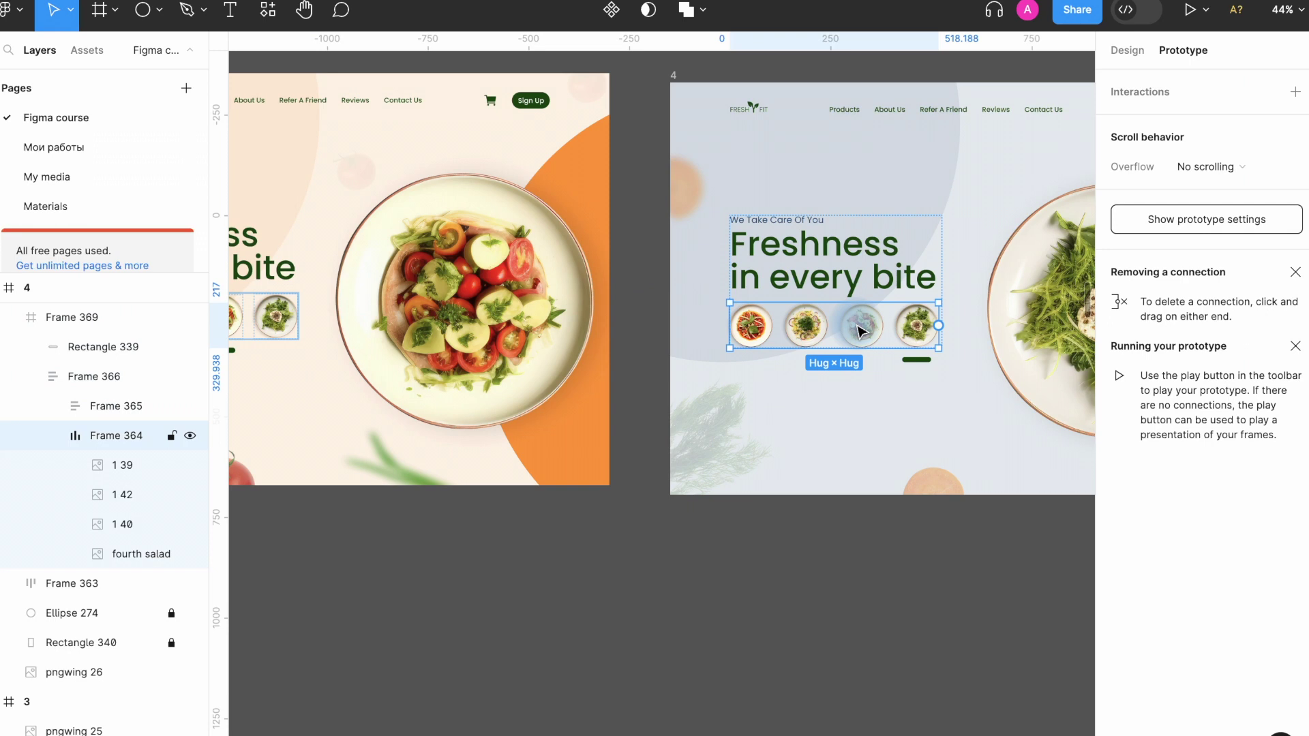
{"action": "left_click", "coordinate": [860, 330]}
{"action": "left_click_drag", "start_coordinate": [885, 326], "coordinate": [609, 321]}
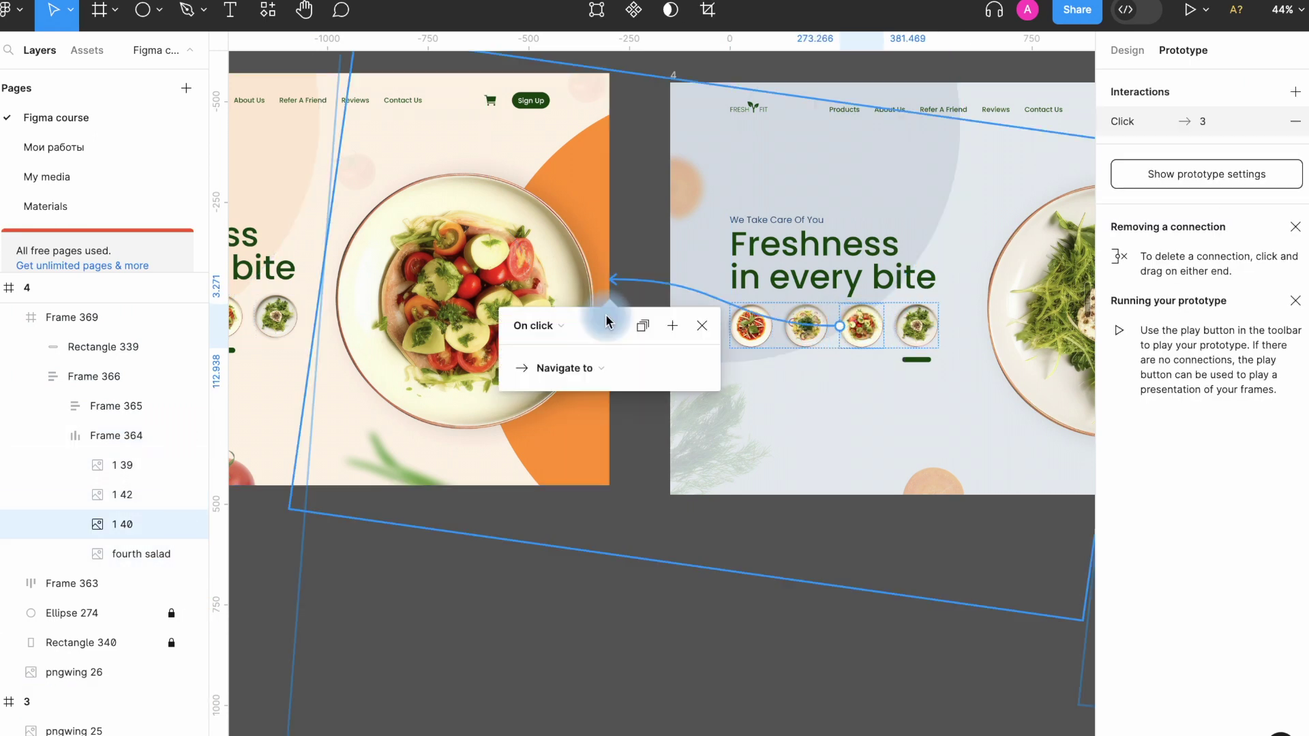
{"action": "left_click", "coordinate": [768, 570]}
Preview the running prototype by switching to the third and fourth plates through their thumbnails
{"action": "scroll", "coordinate": [764, 595], "scroll_direction": "down", "scroll_amount": 5}
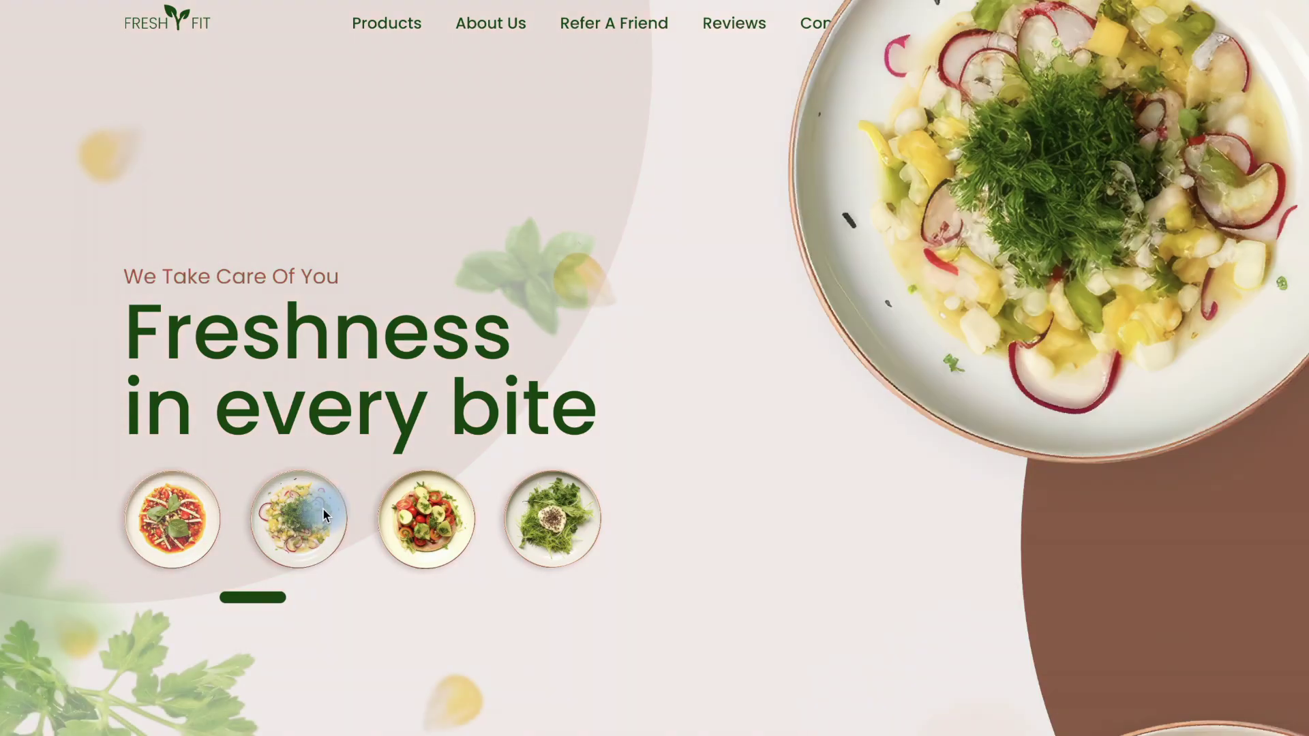
{"action": "left_click", "coordinate": [417, 505]}
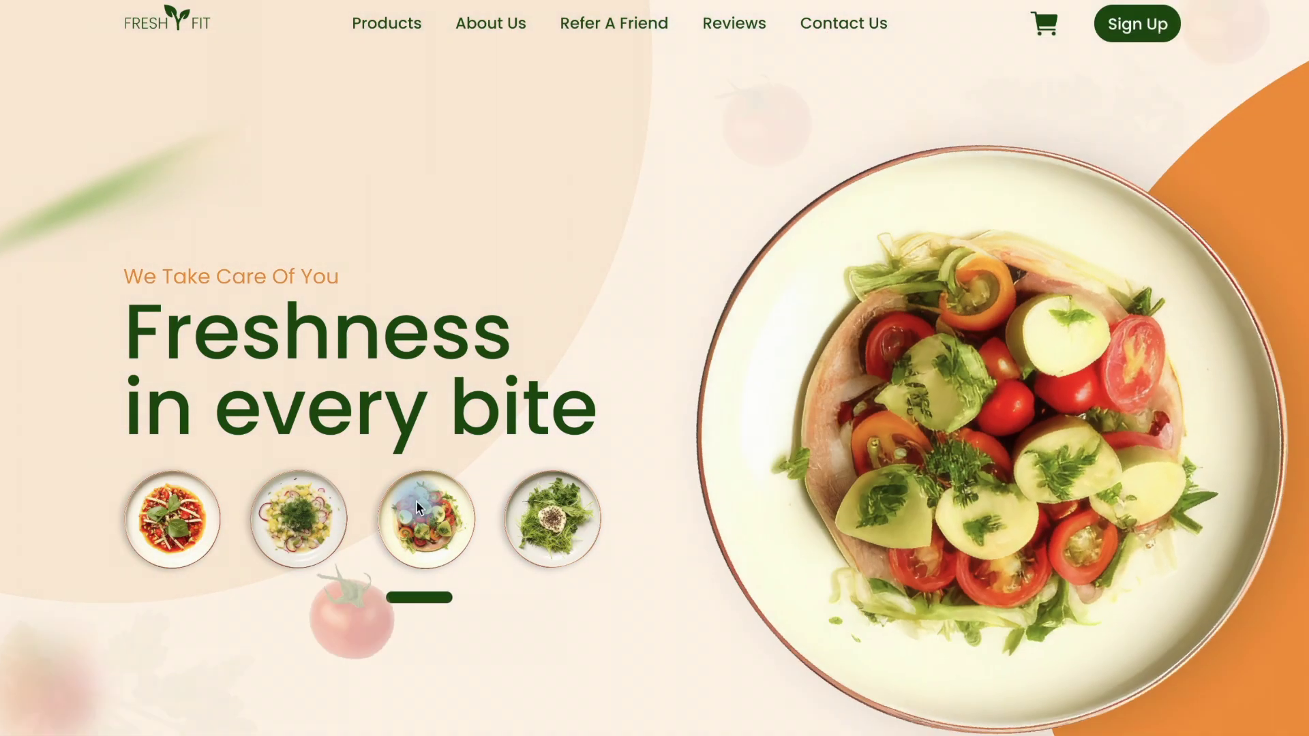
{"action": "left_click", "coordinate": [543, 511]}
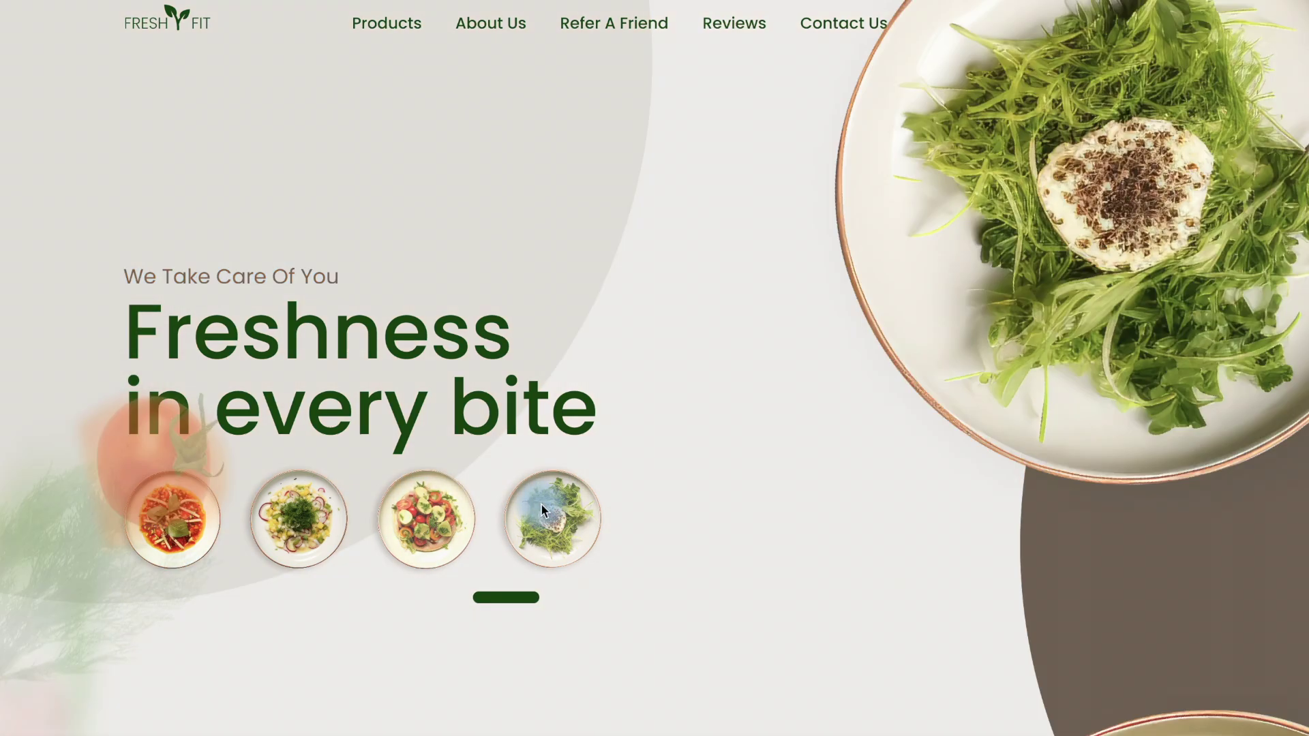